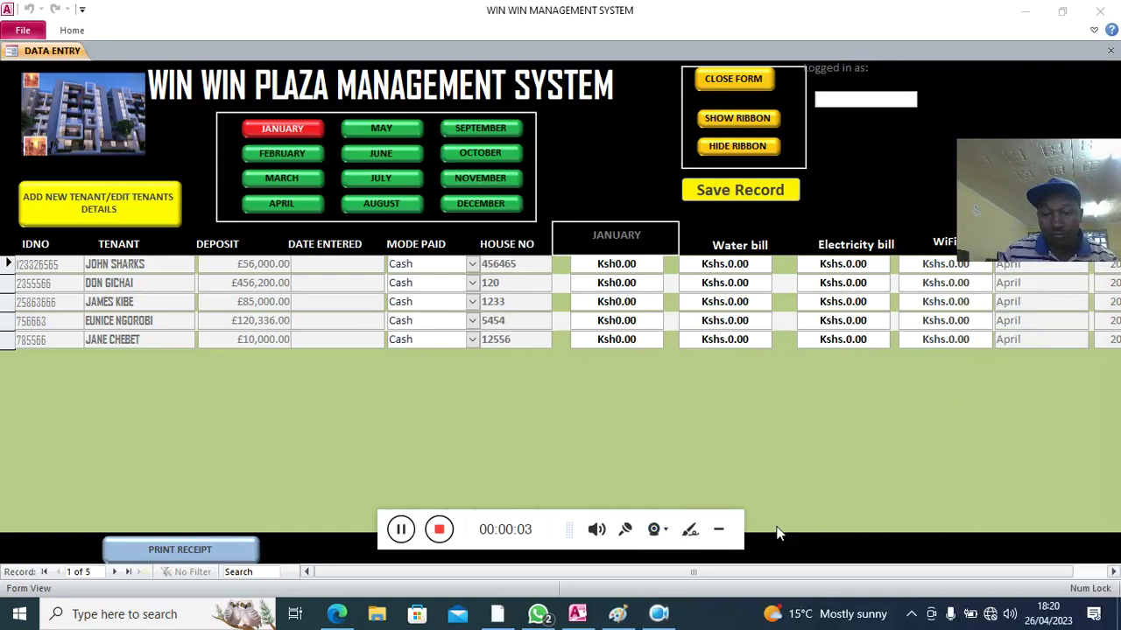
Step: Enter the first tenant's charges: January 5600, Water 4500, Electricity 2500, WiFi 2000
{"action": "left_click", "coordinate": [719, 530]}
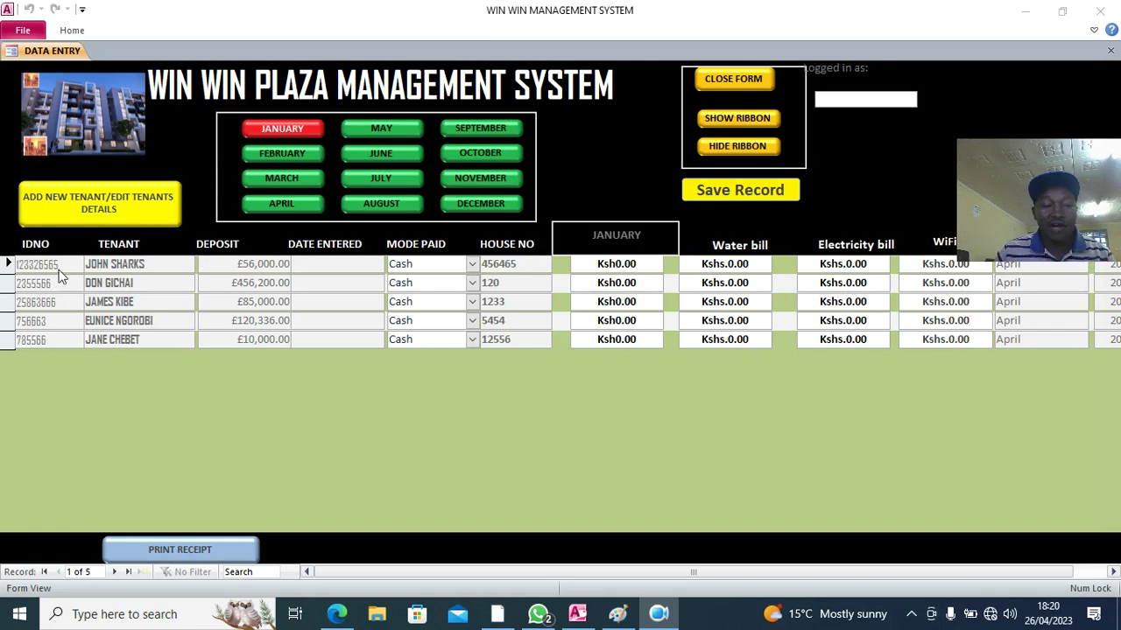
{"action": "left_click", "coordinate": [589, 264]}
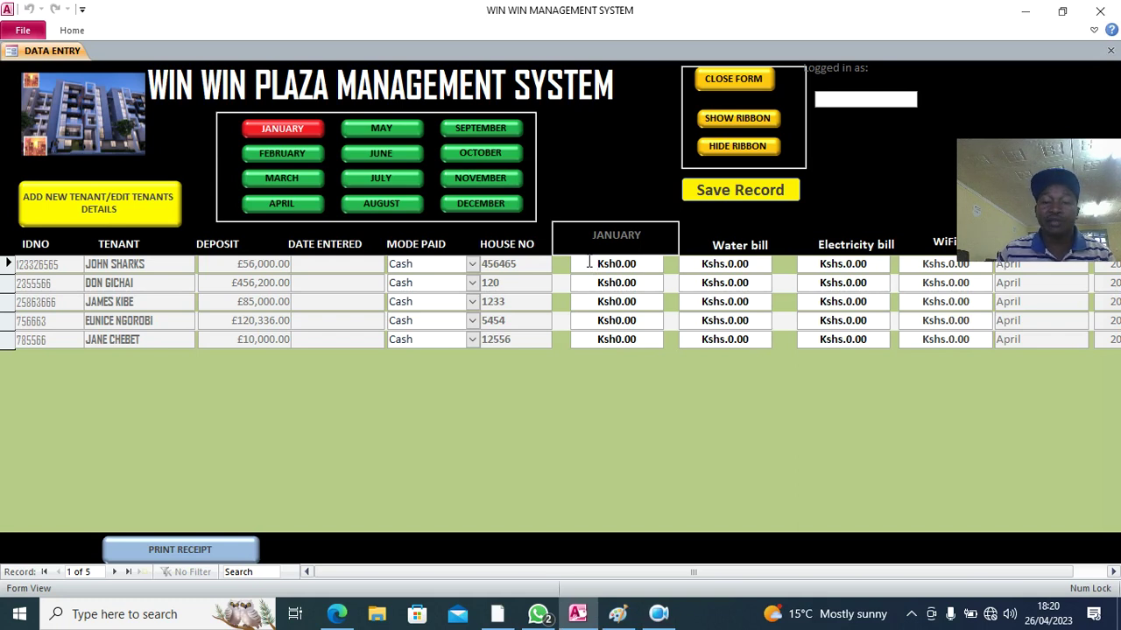
{"action": "left_click_drag", "start_coordinate": [589, 263], "coordinate": [667, 267]}
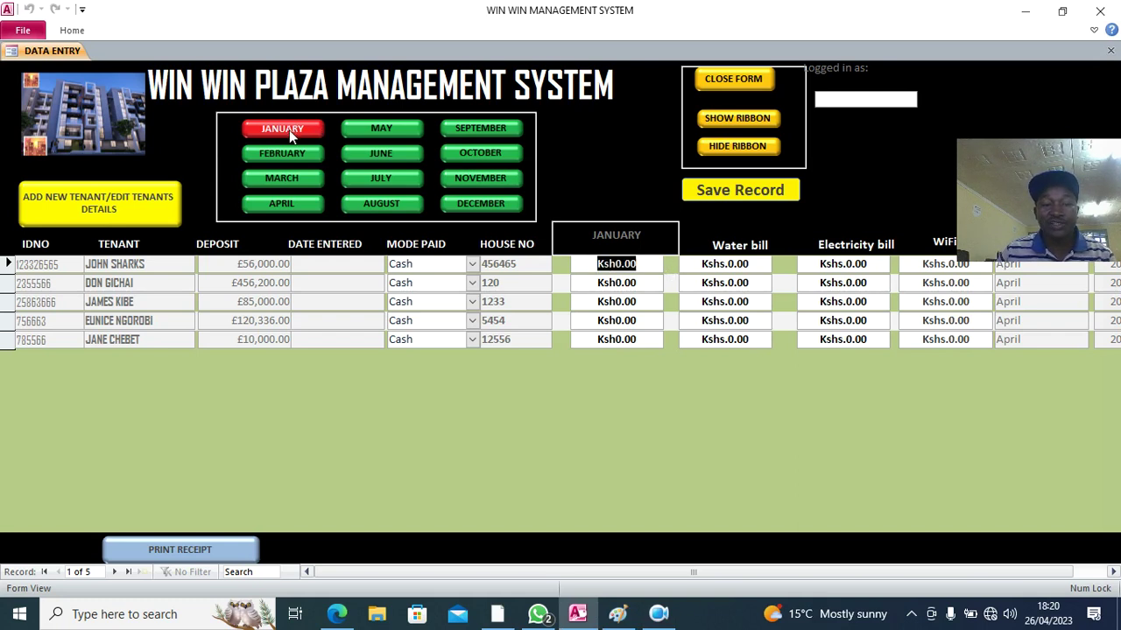
{"action": "type", "text": "5600"}
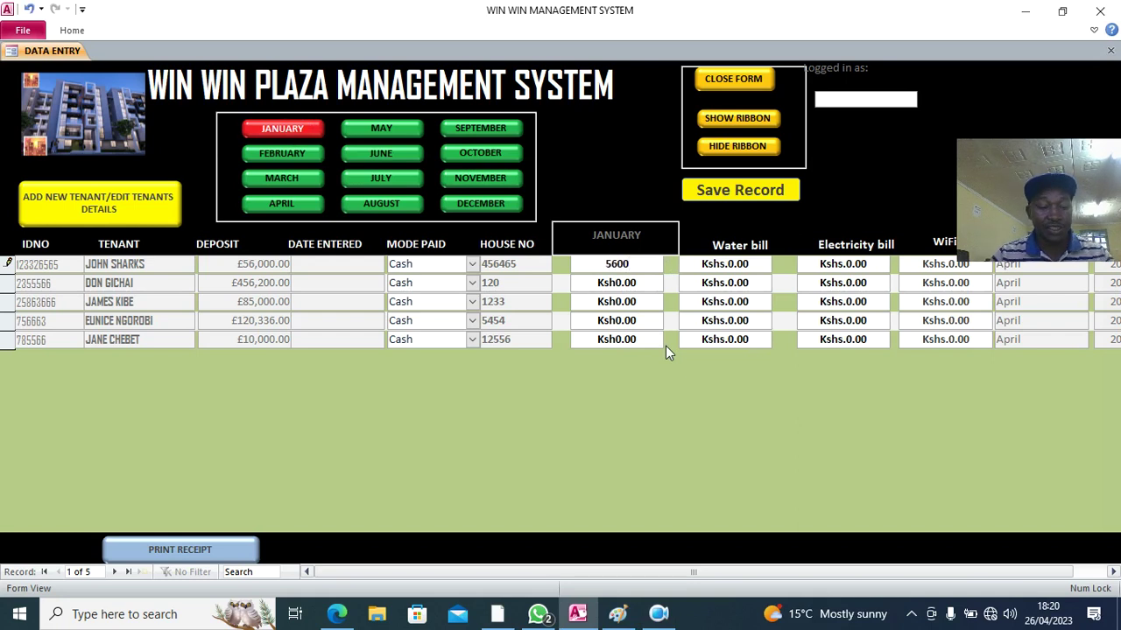
{"action": "key", "text": "Tab"}
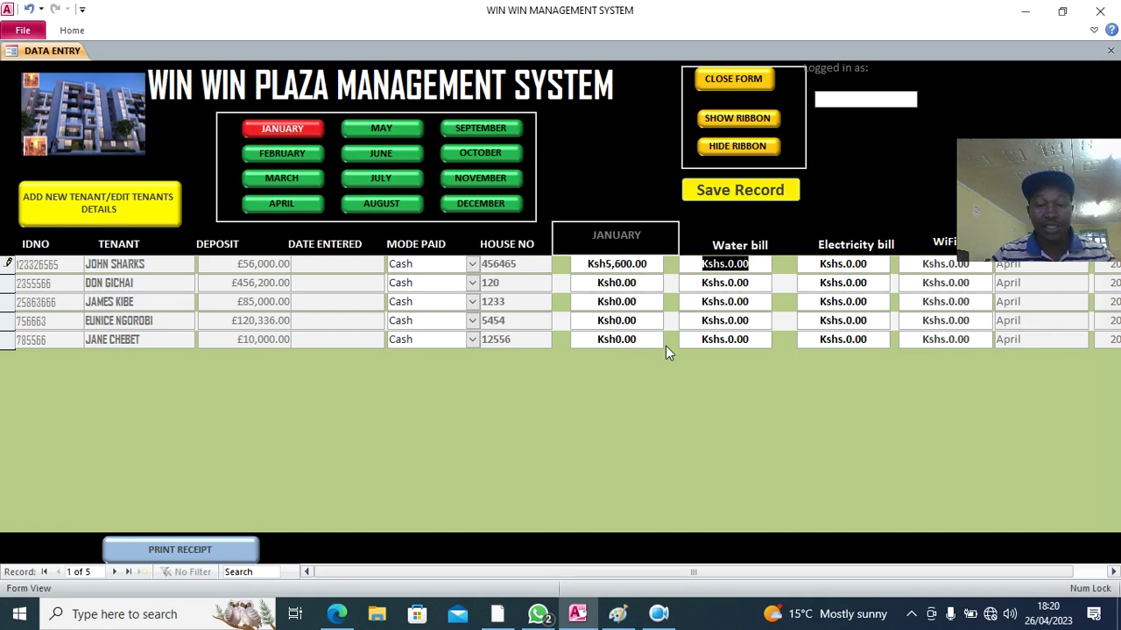
{"action": "type", "text": "4500"}
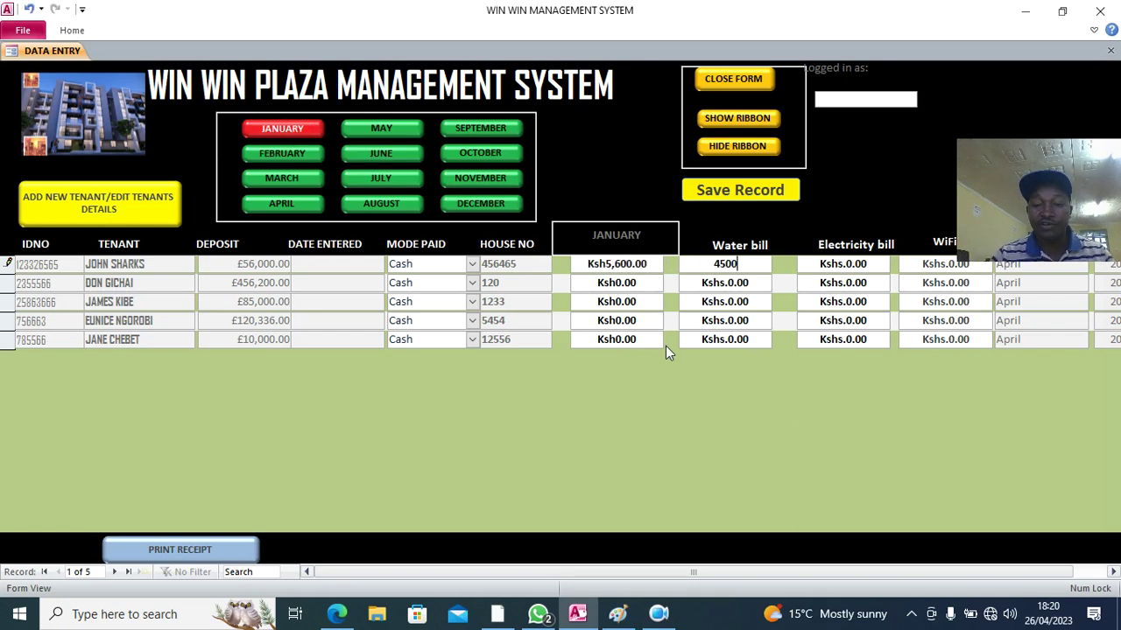
{"action": "key", "text": "Tab"}
{"action": "type", "text": "2500"}
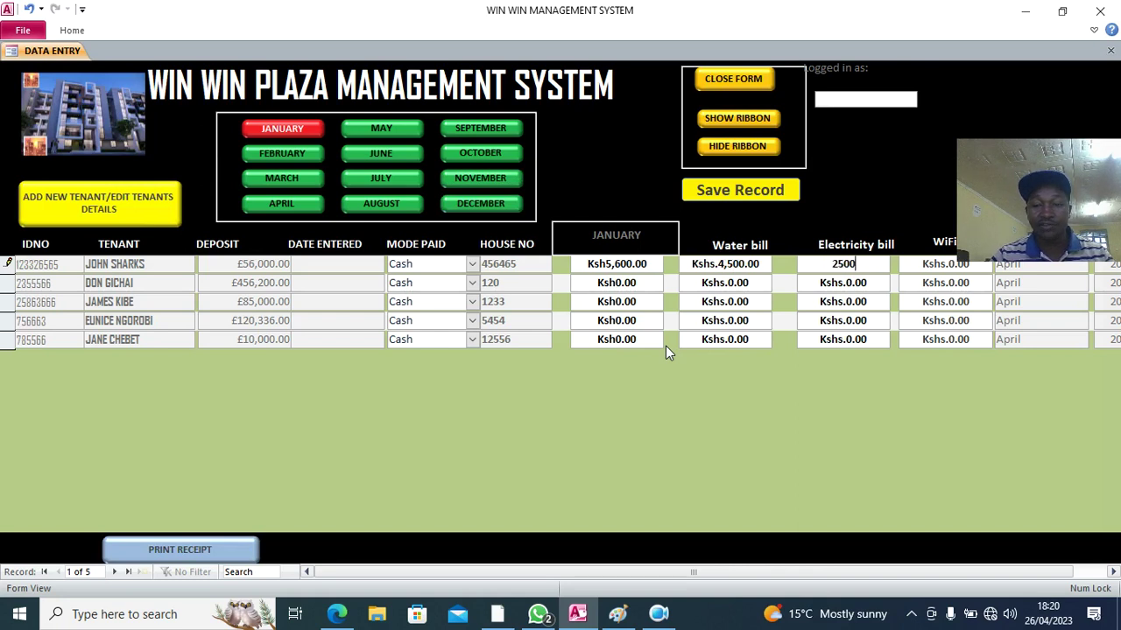
{"action": "key", "text": "Tab"}
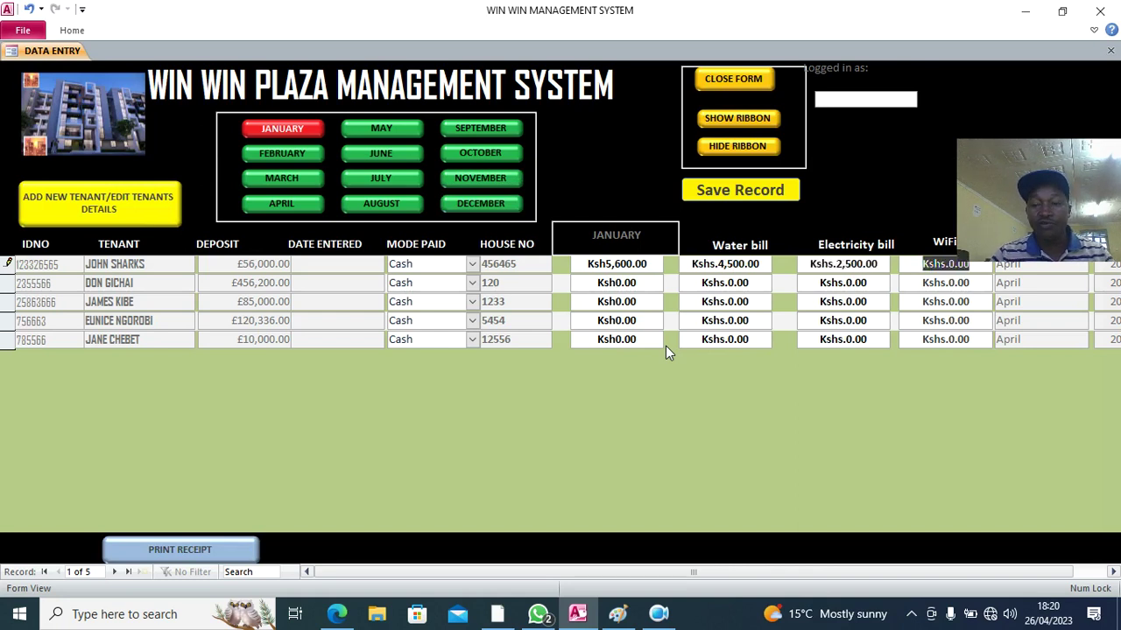
{"action": "type", "text": "2"}
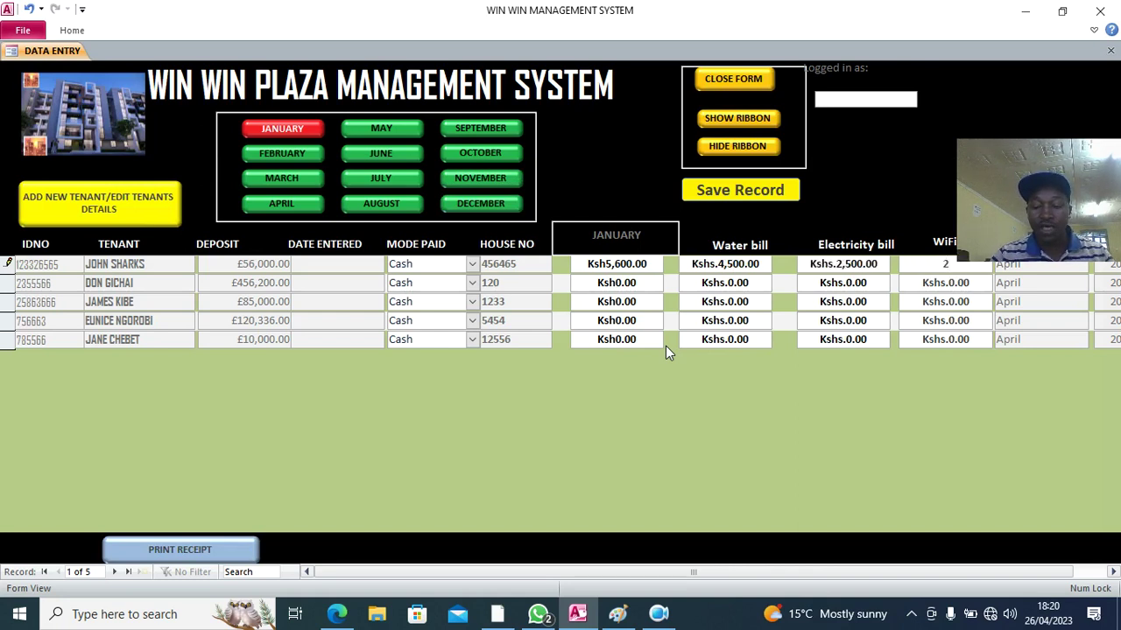
{"action": "type", "text": "00"}
{"action": "key", "text": "Tab"}
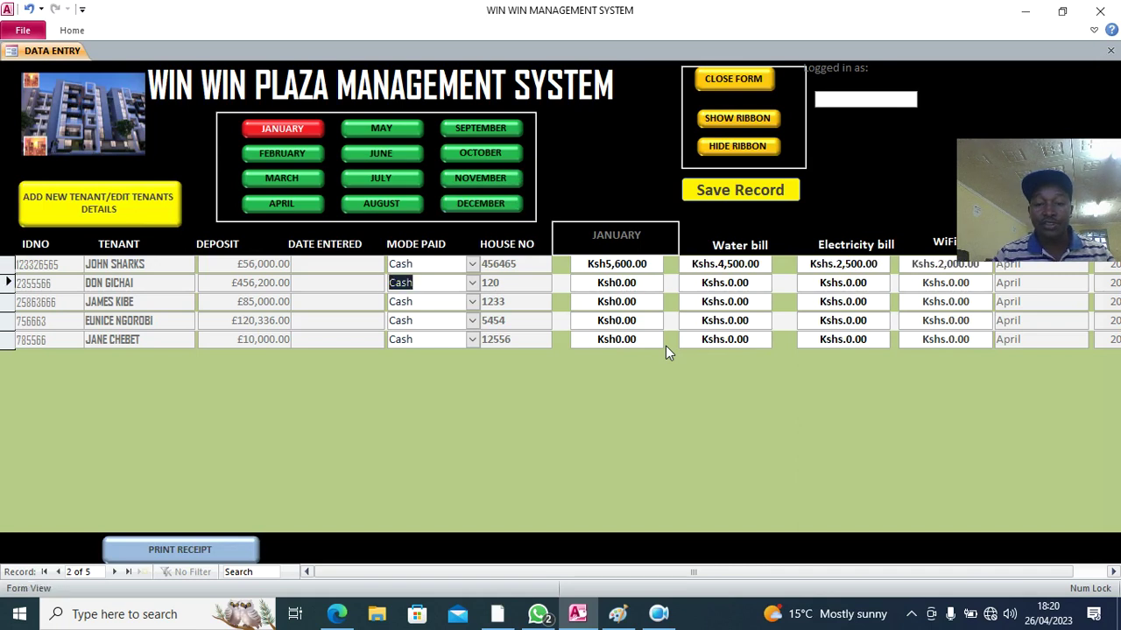
Step: Enter the second tenant's charges: January 5600, Water 45000, Electricity 56,000, WiFi 52
{"action": "key", "text": "Tab"}
{"action": "type", "text": "5600"}
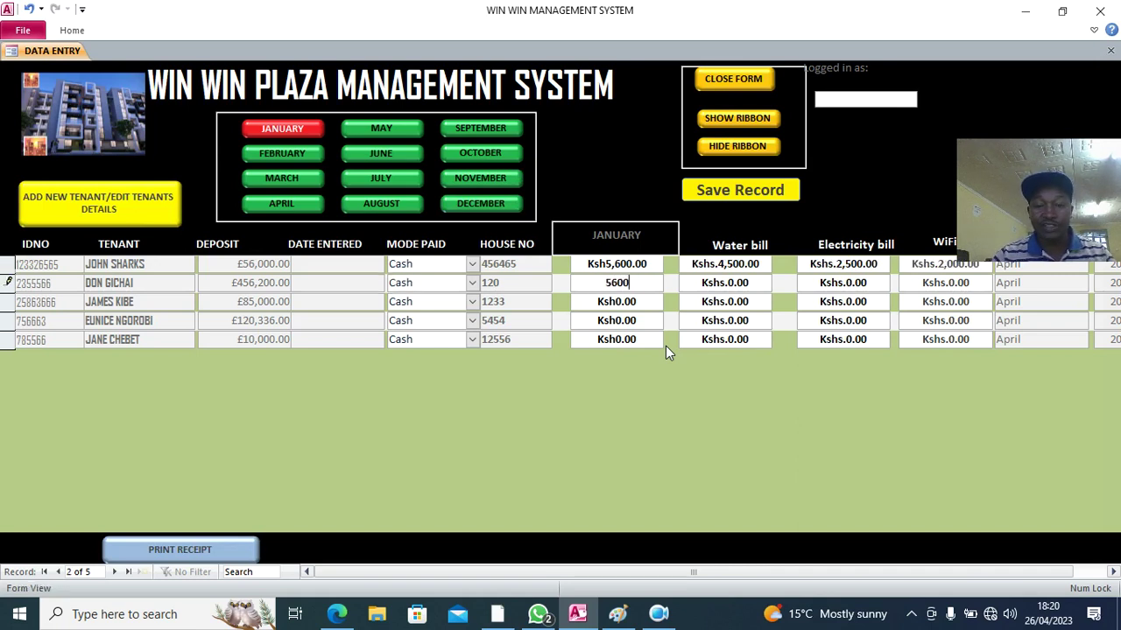
{"action": "key", "text": "Tab"}
{"action": "type", "text": "45000"}
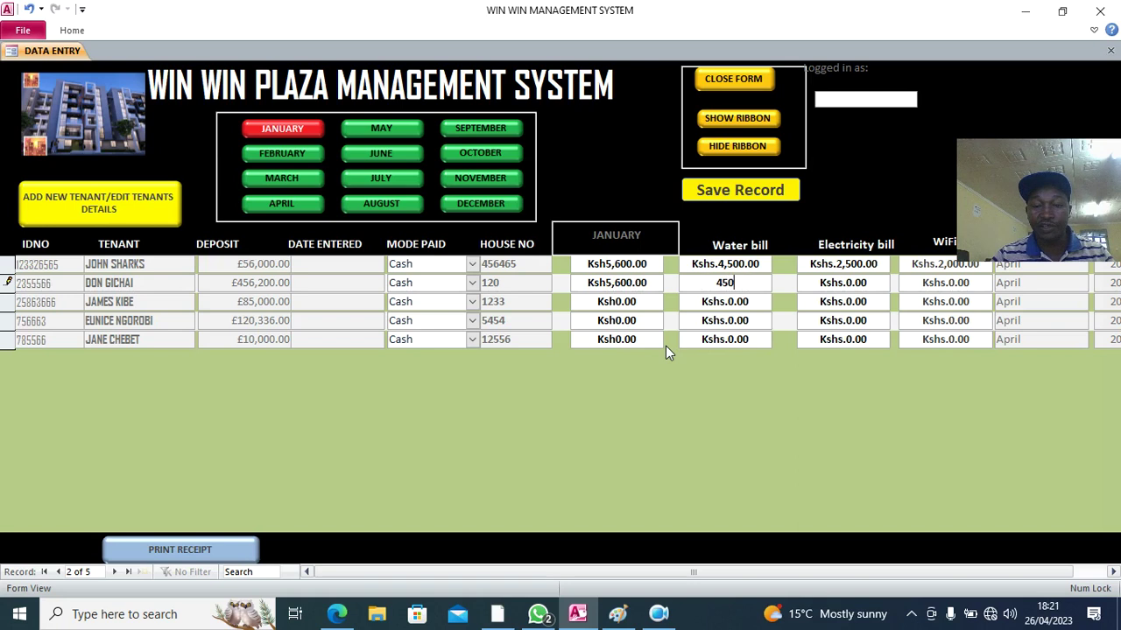
{"action": "key", "text": "Tab"}
{"action": "type", "text": "56,0"}
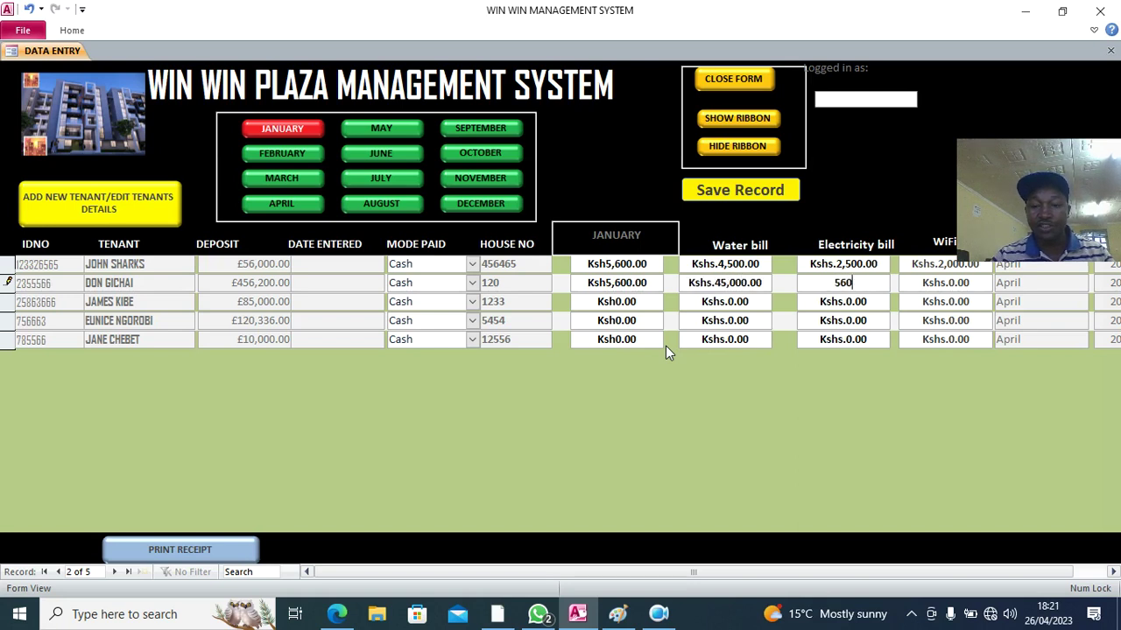
{"action": "type", "text": "00"}
{"action": "key", "text": "Tab"}
{"action": "type", "text": "52"}
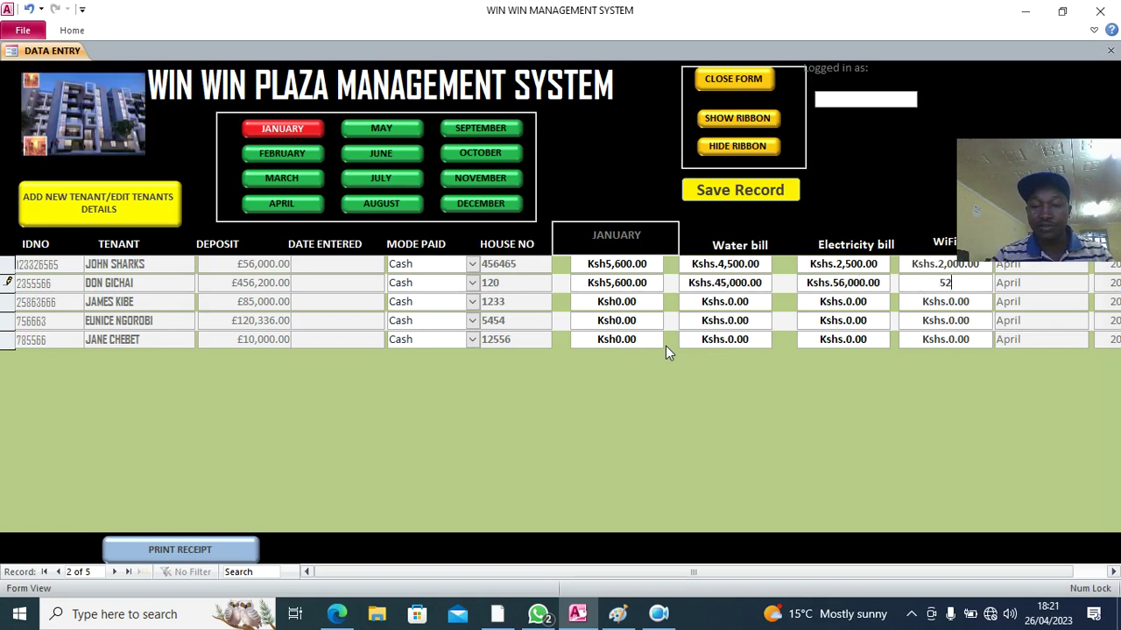
{"action": "key", "text": "Tab"}
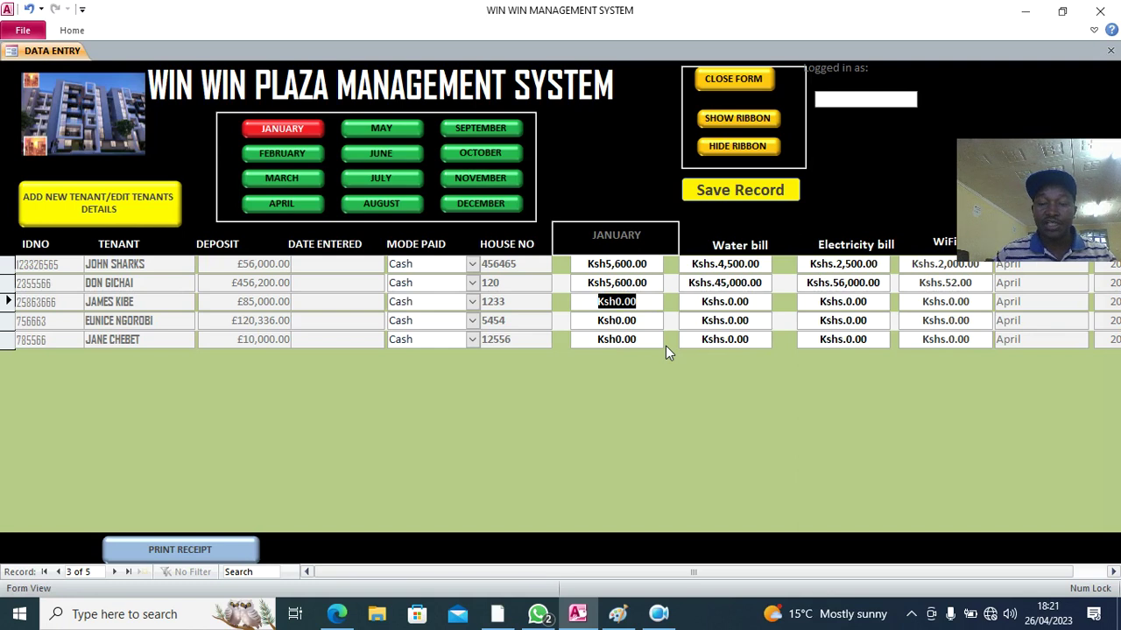
Step: Enter the third tenant's charges: January 25000, Water 2866, Electricity 566, WiFi 566
{"action": "type", "text": "25000"}
{"action": "key", "text": "Tab"}
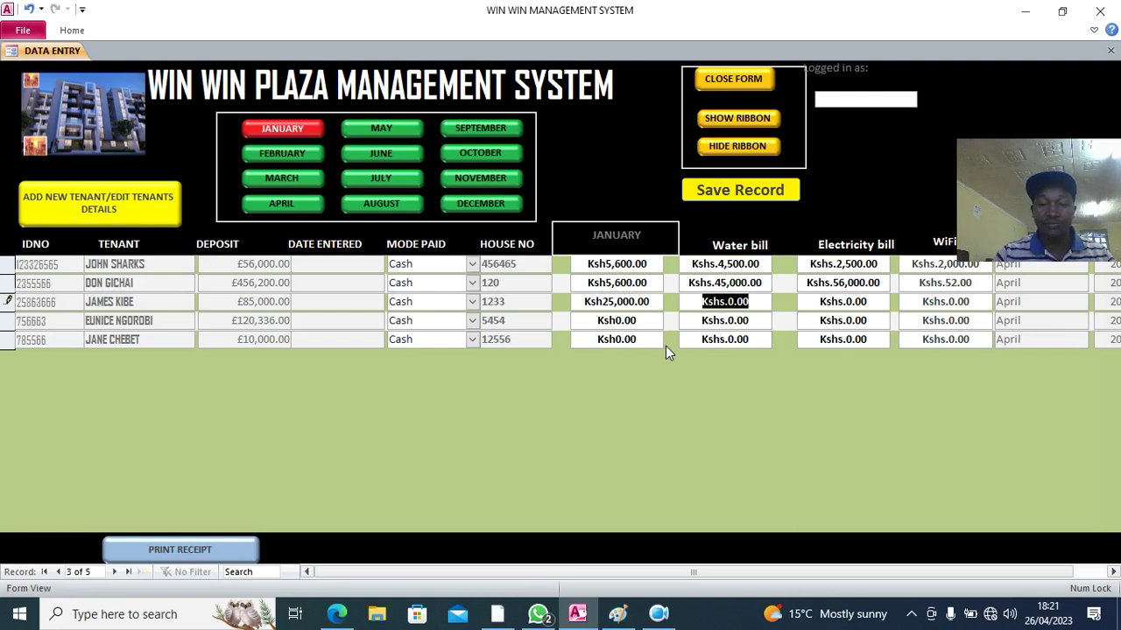
{"action": "type", "text": "2866"}
{"action": "key", "text": "Tab"}
{"action": "type", "text": "566"}
{"action": "key", "text": "Tab"}
{"action": "type", "text": "566"}
{"action": "key", "text": "Tab"}
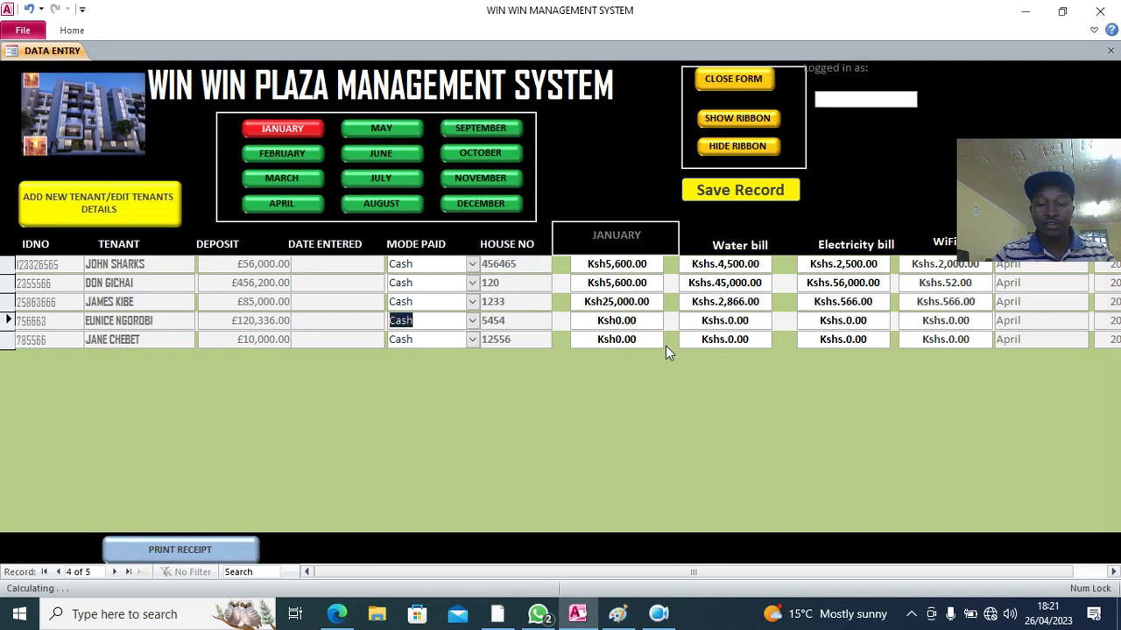
{"action": "key", "text": "Tab"}
Step: Enter the fourth tenant's charges: January 45222, Water 655, Electricity 666, WiFi 666
{"action": "type", "text": "45222"}
{"action": "key", "text": "Tab"}
{"action": "type", "text": "655"}
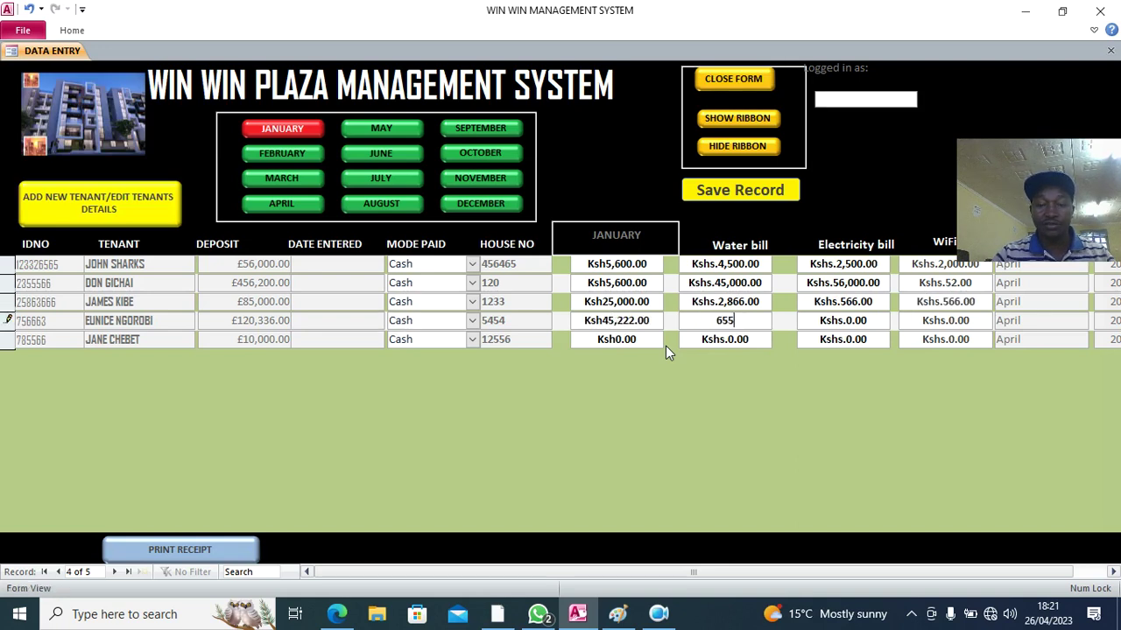
{"action": "key", "text": "Tab"}
{"action": "type", "text": "666"}
{"action": "key", "text": "Tab"}
{"action": "type", "text": "6"}
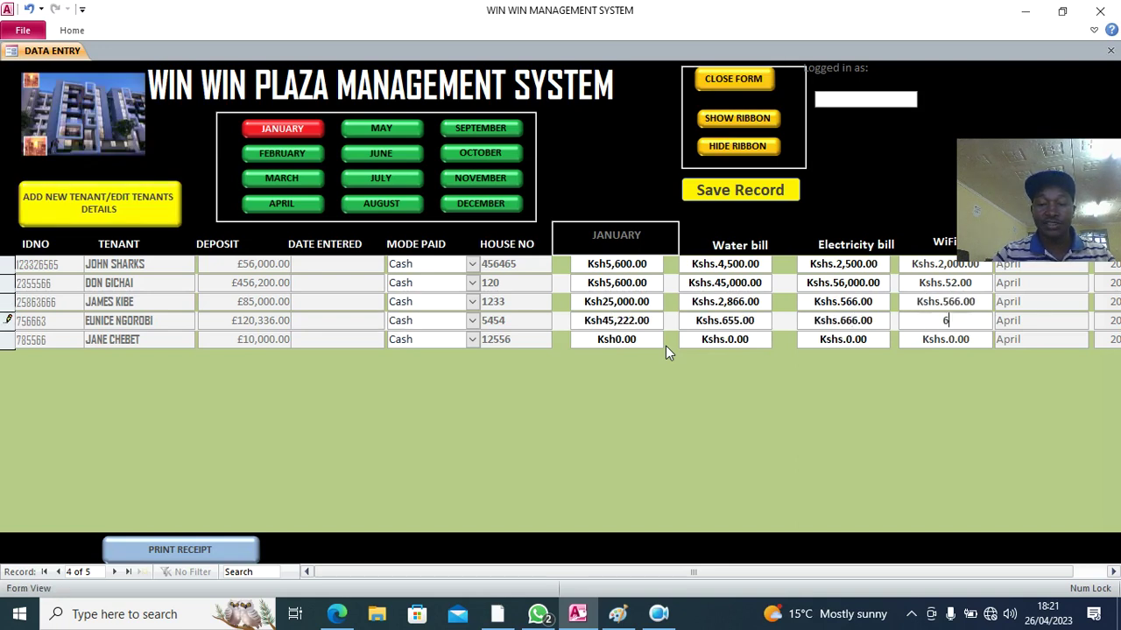
{"action": "type", "text": "66"}
{"action": "key", "text": "Tab"}
{"action": "key", "text": "Tab"}
Step: Enter the fifth tenant's charges (January 4,555, then 333 for each bill) and return to the first record
{"action": "type", "text": "4"}
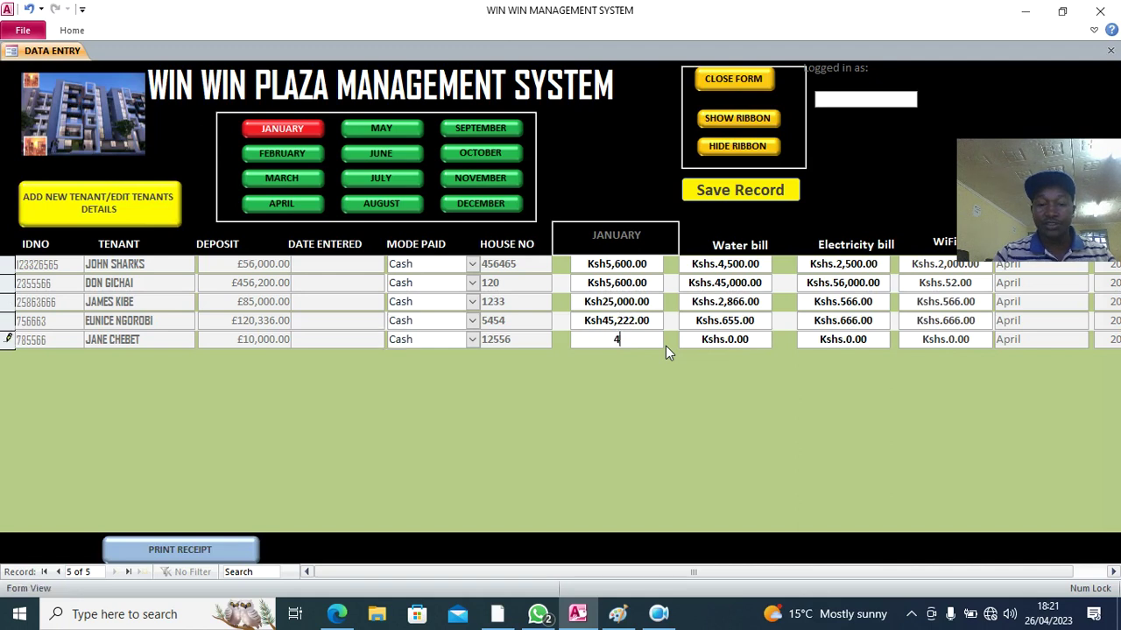
{"action": "type", "text": ",5555"}
{"action": "key", "text": "Tab"}
{"action": "type", "text": "333"}
{"action": "key", "text": "Tab"}
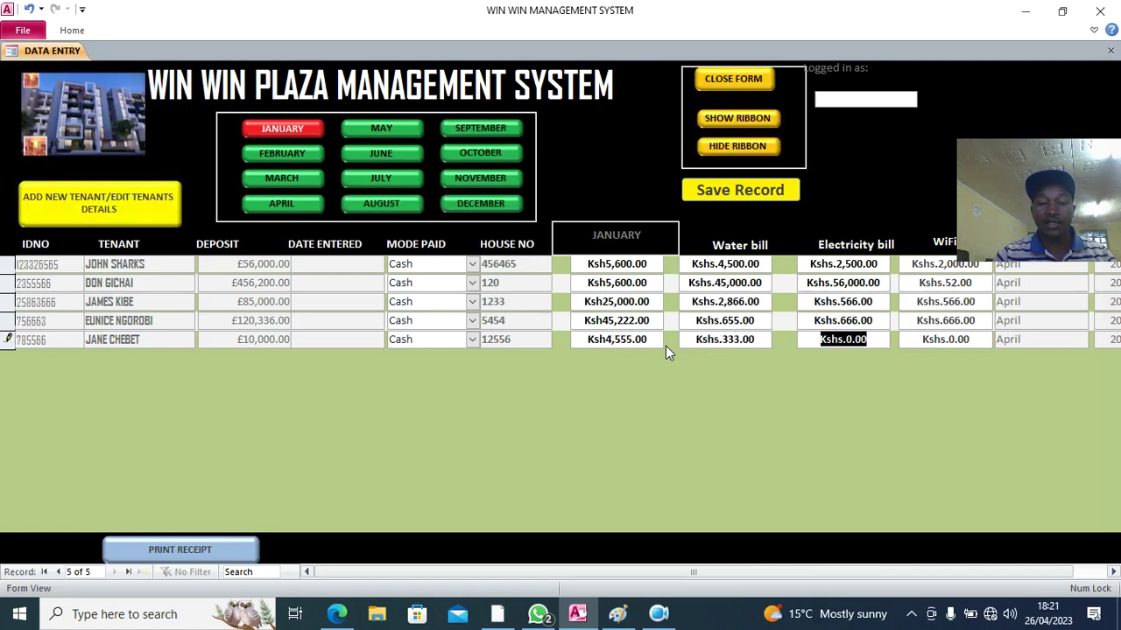
{"action": "type", "text": "333"}
{"action": "key", "text": "Tab"}
{"action": "type", "text": "333"}
{"action": "key", "text": "Tab"}
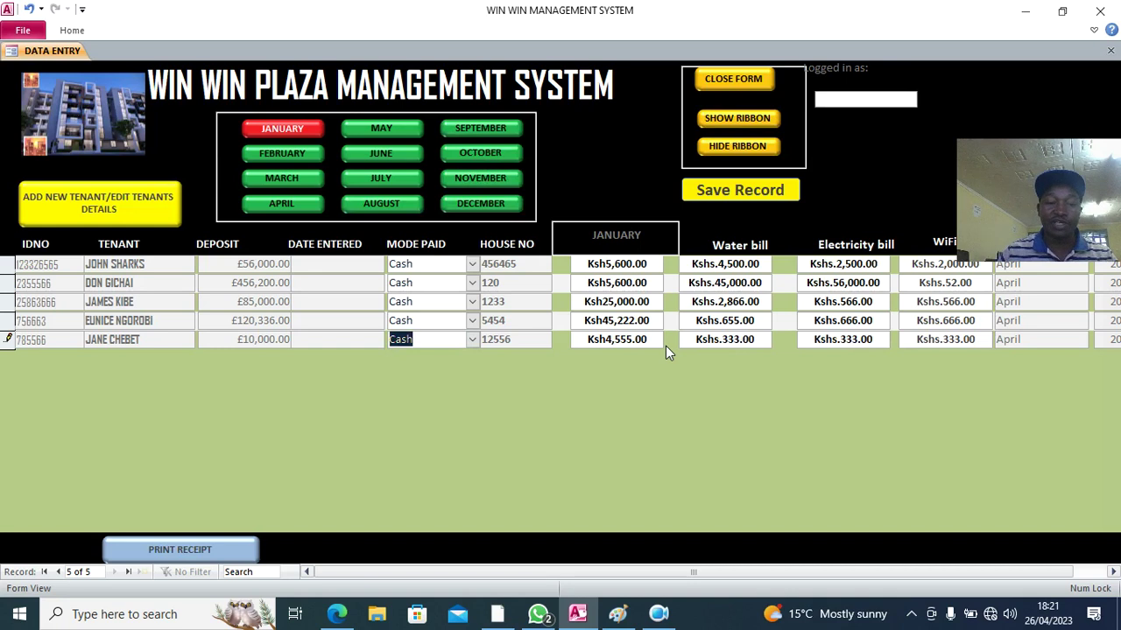
{"action": "left_click", "coordinate": [393, 265]}
{"action": "key", "text": "Tab"}
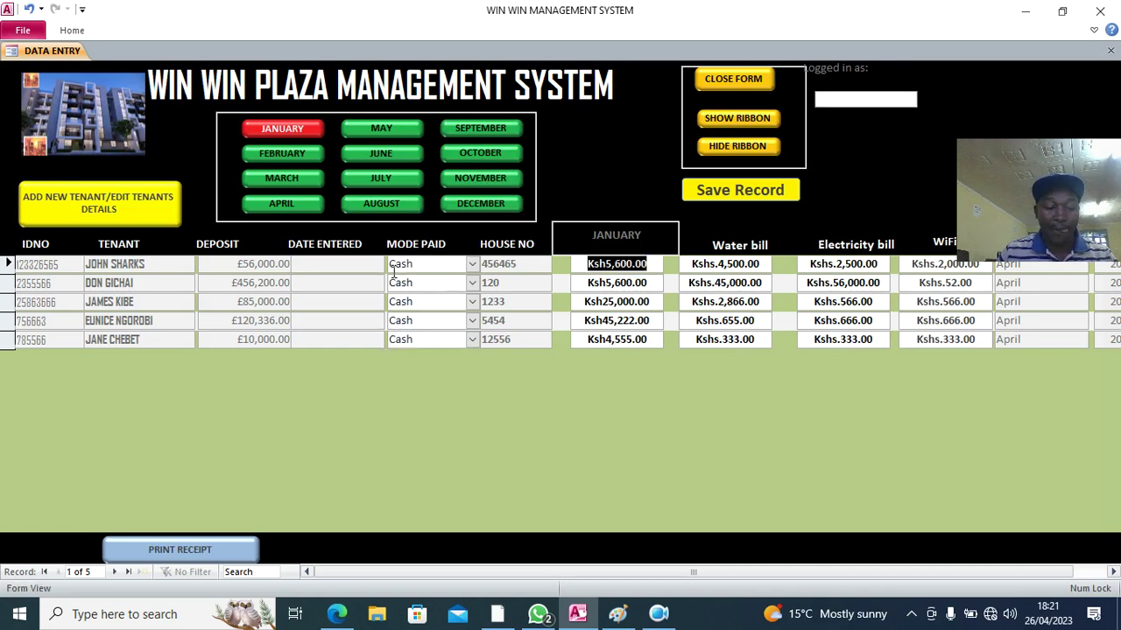
Step: View the first tenant's receipt (5600, 4500, 2500, 2000), then close the PRINT REPORT tab
{"action": "key", "text": "Tab"}
{"action": "scroll", "coordinate": [411, 377], "scroll_direction": "down", "scroll_amount": 4}
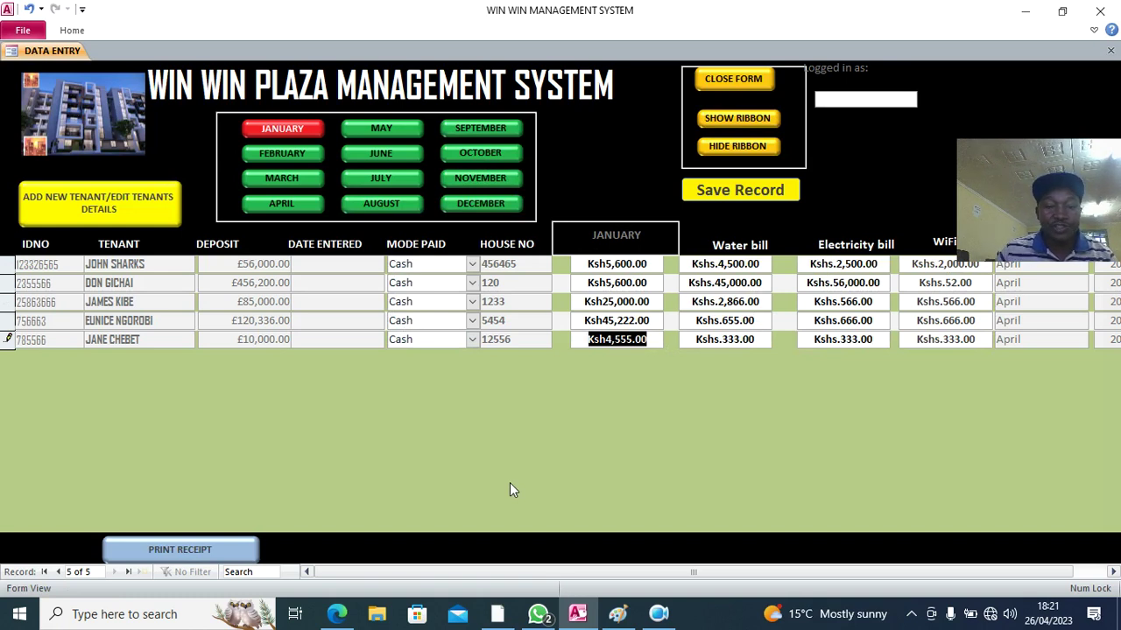
{"action": "left_click", "coordinate": [18, 267]}
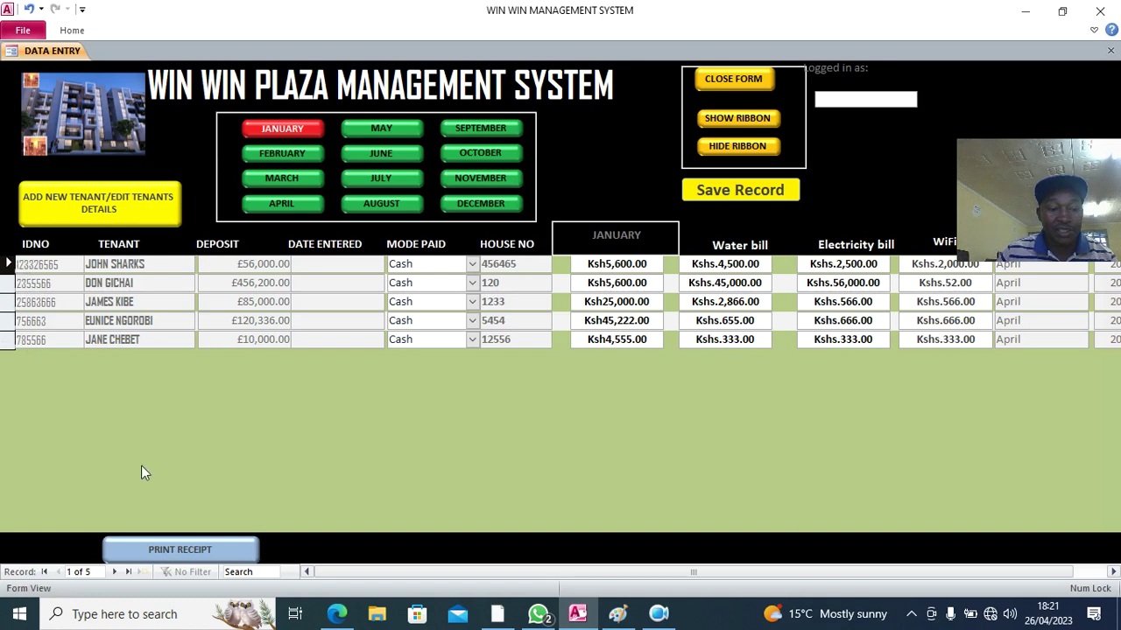
{"action": "left_click", "coordinate": [202, 551]}
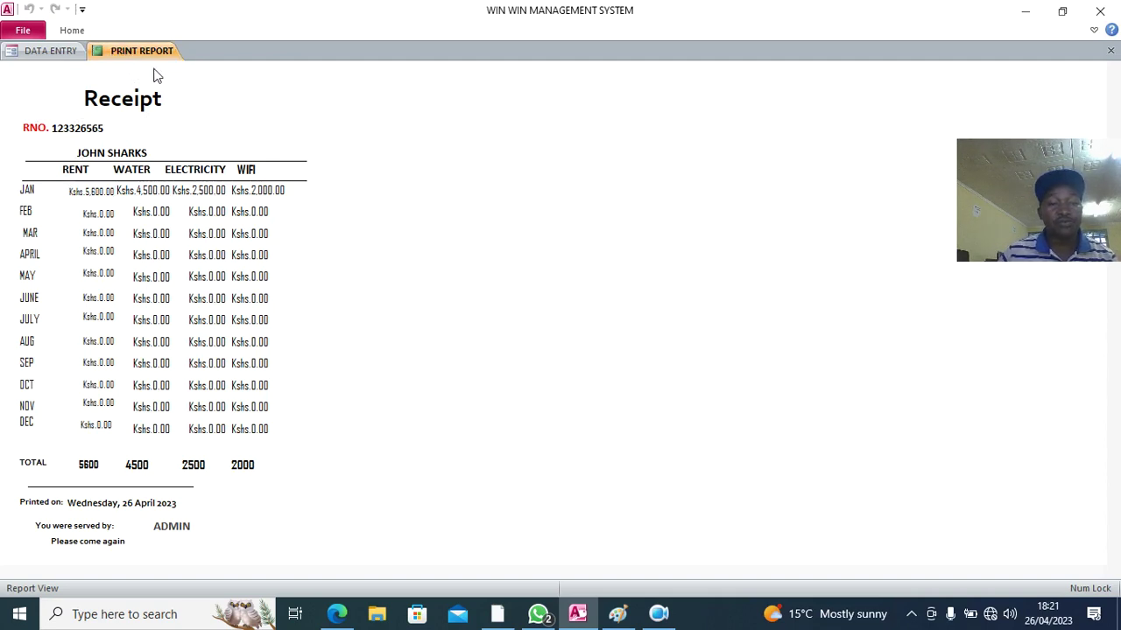
{"action": "left_click", "coordinate": [1110, 50]}
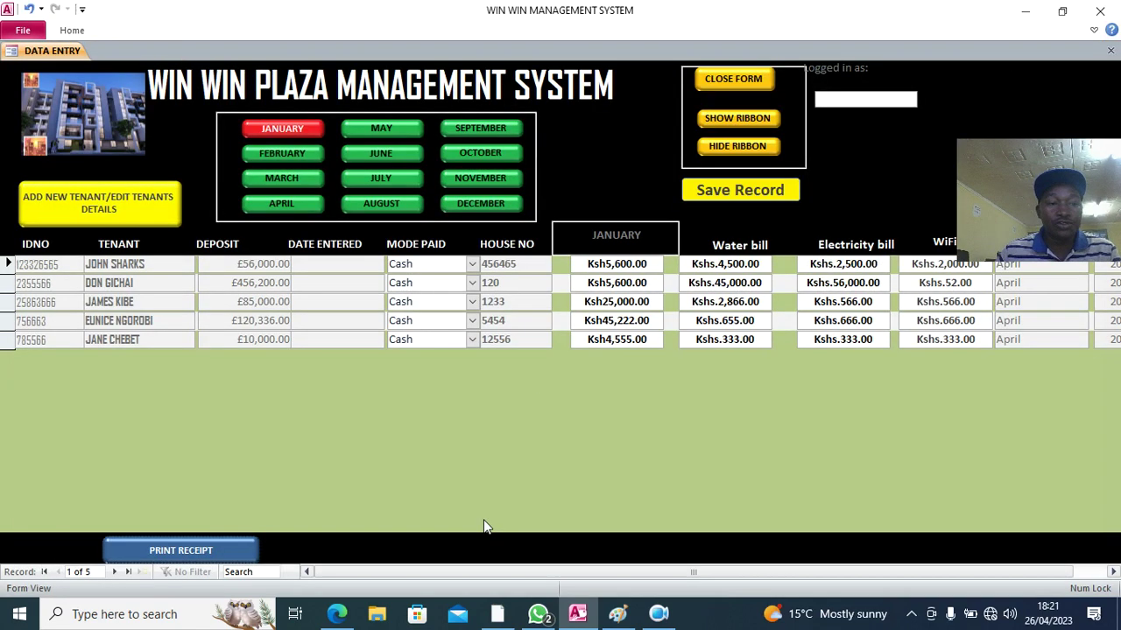
Step: Quit Access, reopen WIN WIN, dismiss the Invalid use of Null login error, exit, and reopen WIN WIN
{"action": "left_click", "coordinate": [1100, 11]}
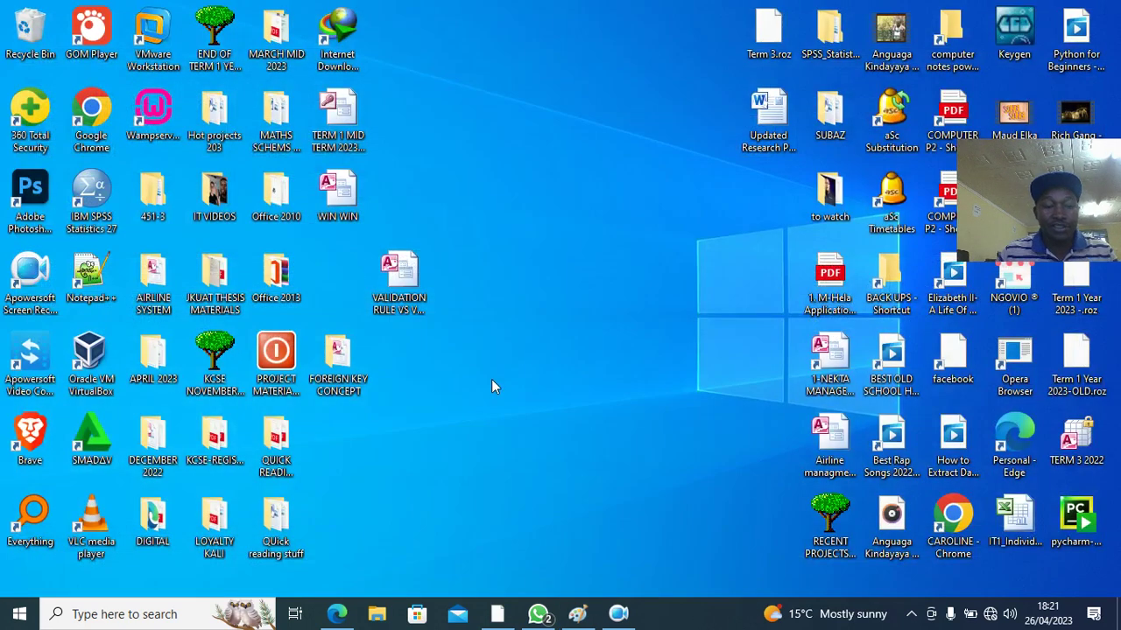
{"action": "double_click", "coordinate": [342, 202]}
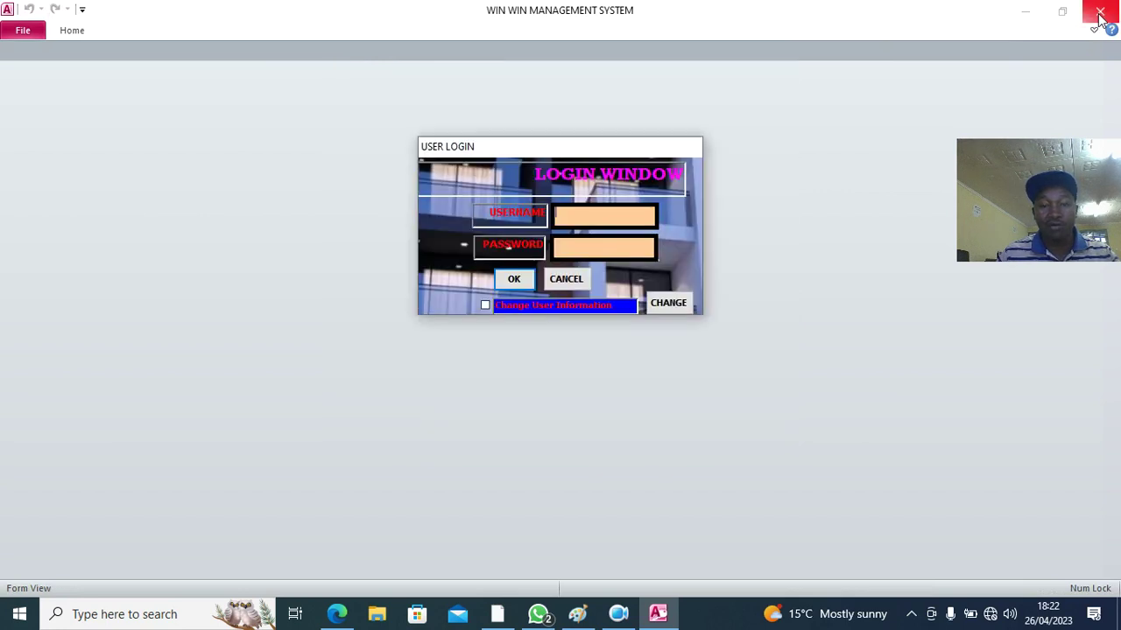
{"action": "key", "text": "Return"}
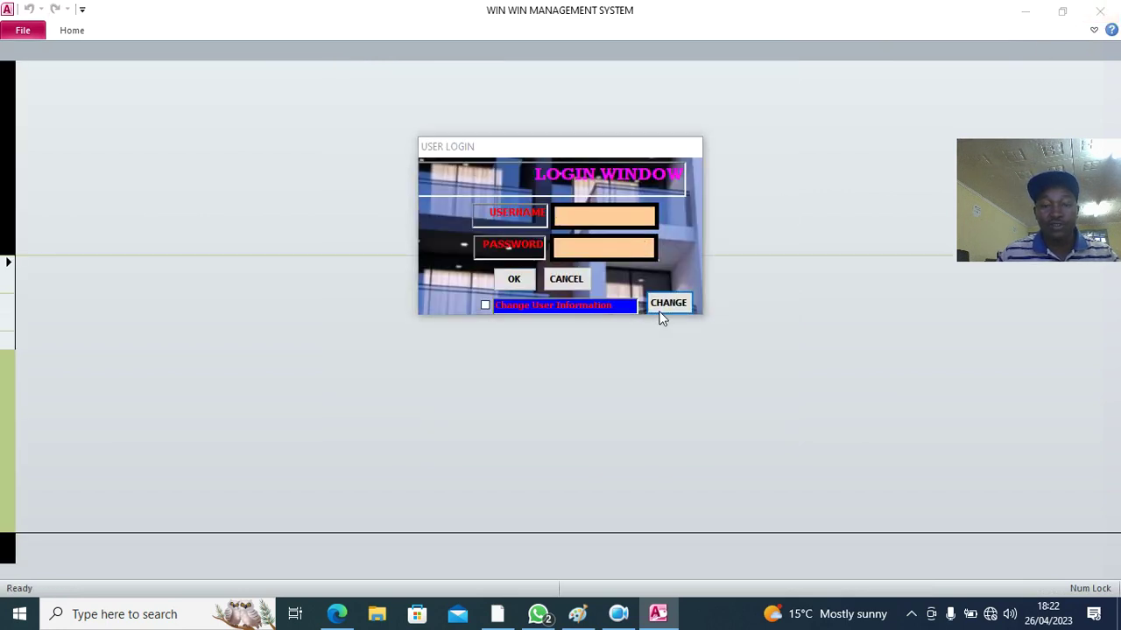
{"action": "left_click", "coordinate": [623, 360]}
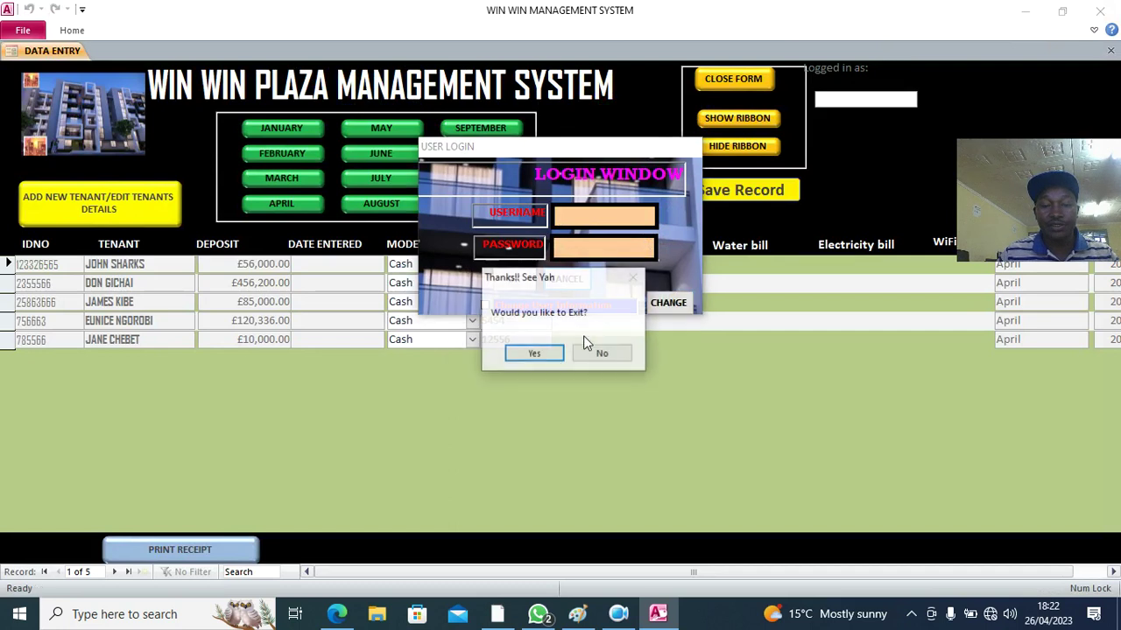
{"action": "left_click", "coordinate": [536, 352]}
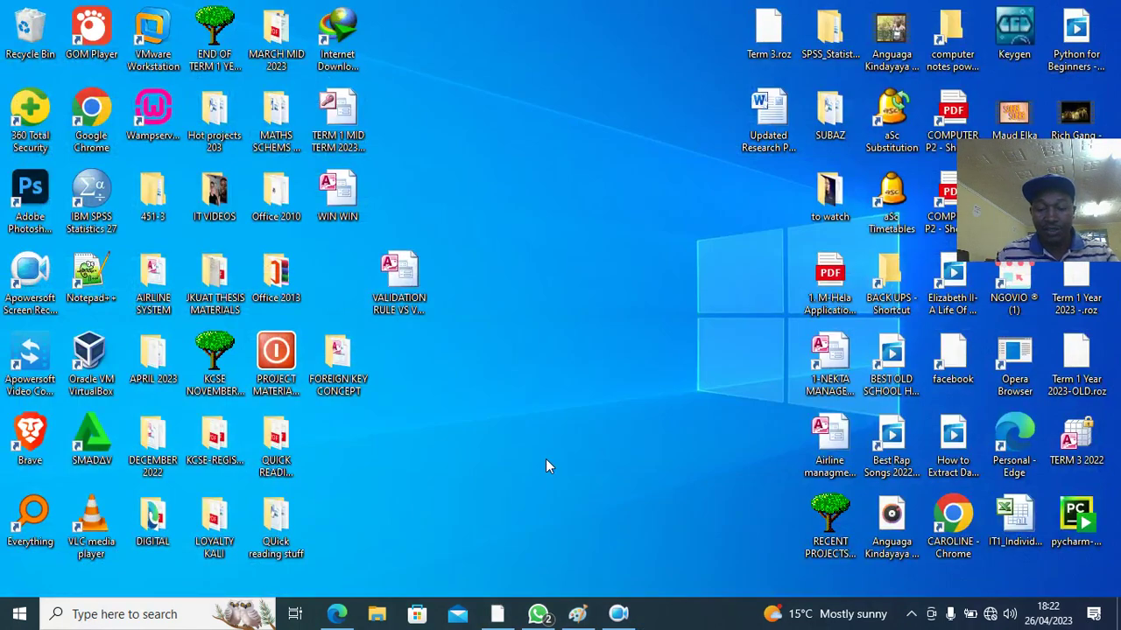
{"action": "double_click", "coordinate": [325, 185]}
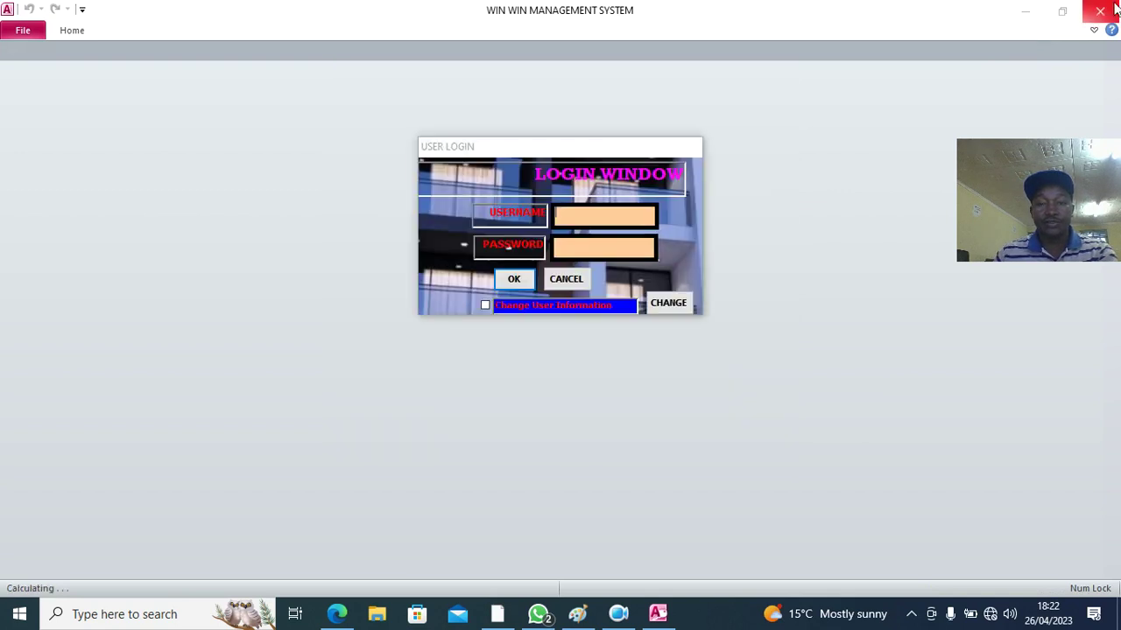
Step: Close the WIN WIN login window, confirm the exit, and launch WIN WIN from the desktop
{"action": "left_click", "coordinate": [565, 279]}
{"action": "left_click", "coordinate": [530, 353]}
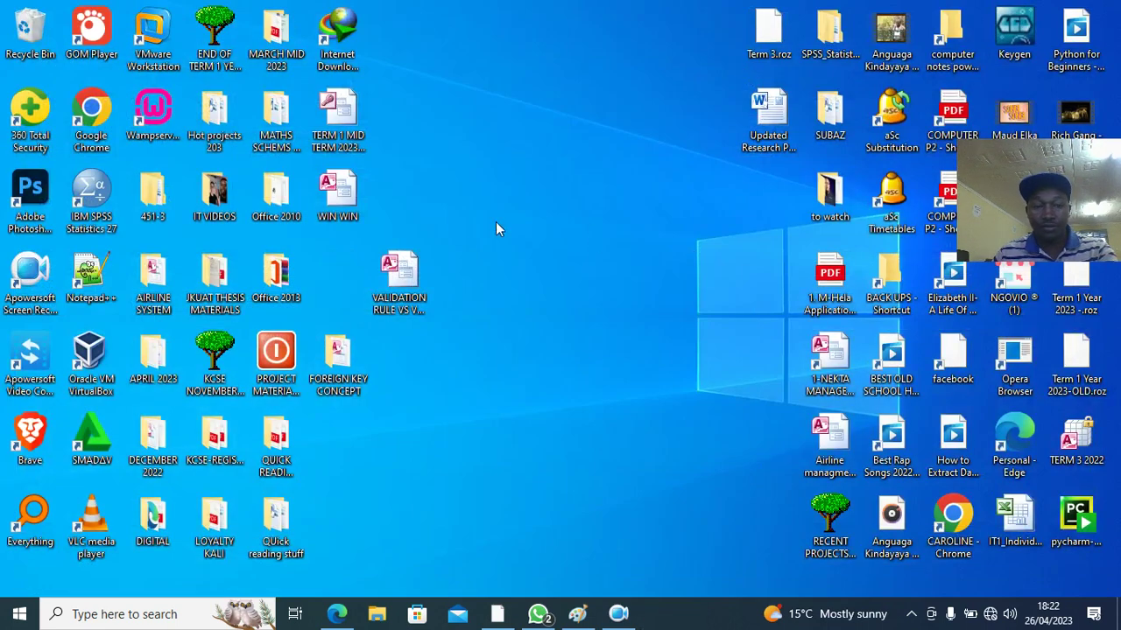
{"action": "double_click", "coordinate": [333, 194]}
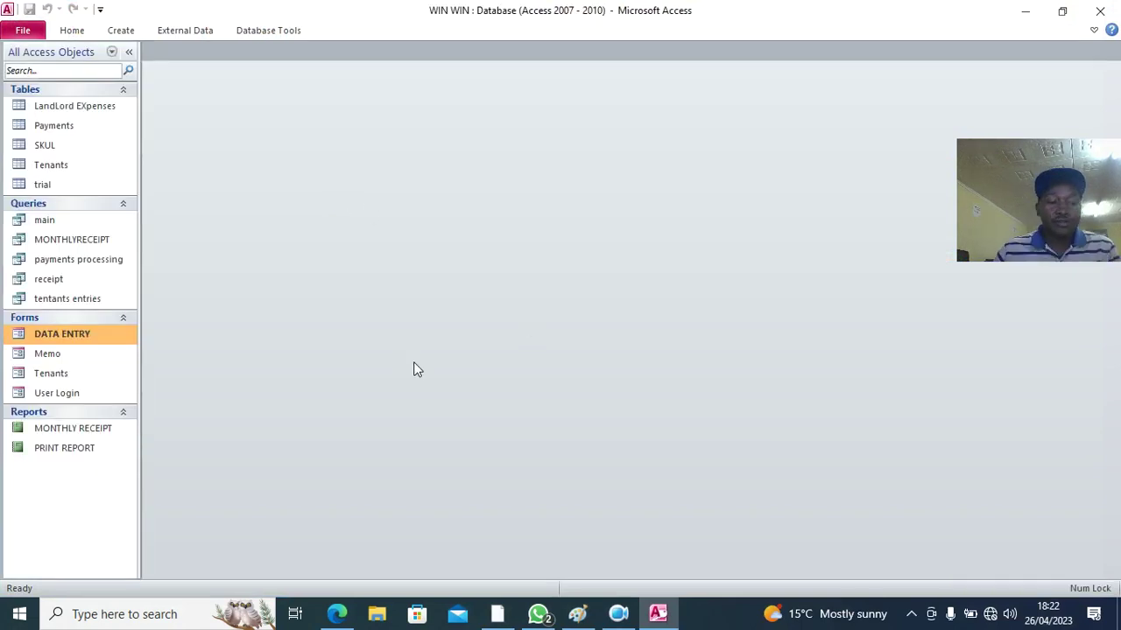
Step: Open the PRINT REPORT report in Design View, then close it
{"action": "left_click", "coordinate": [51, 454]}
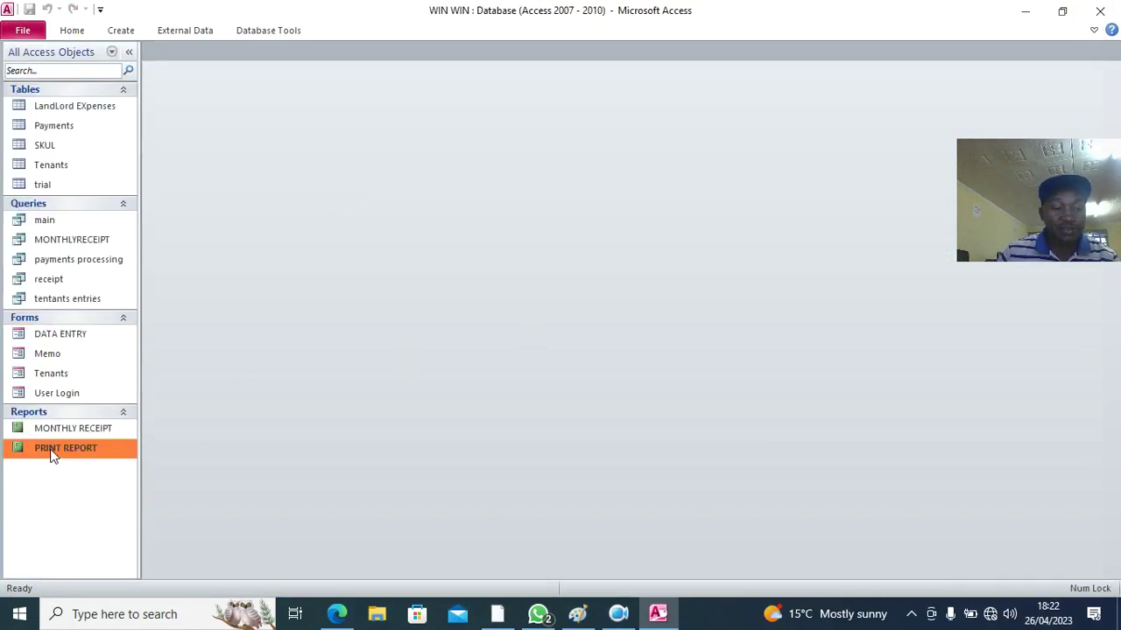
{"action": "right_click", "coordinate": [53, 448]}
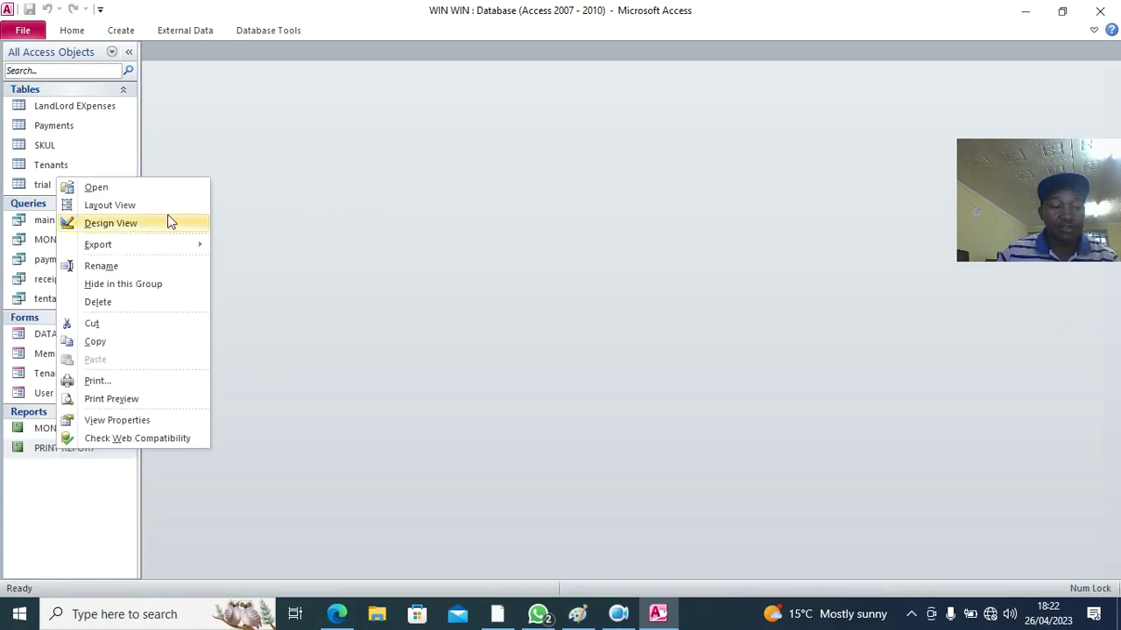
{"action": "left_click", "coordinate": [156, 224]}
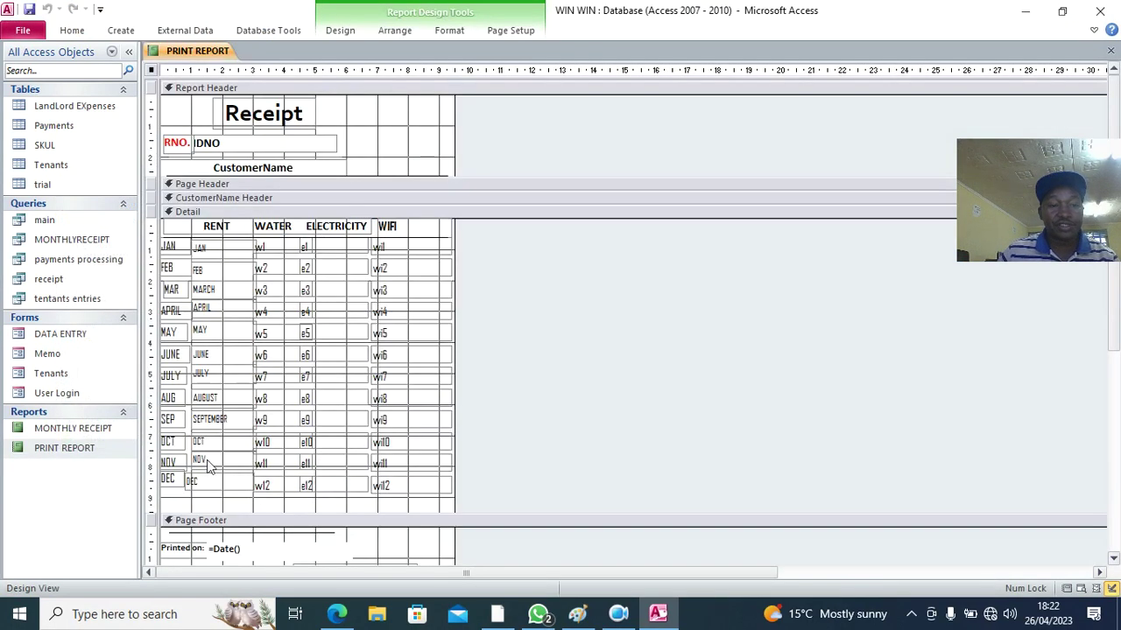
{"action": "right_click", "coordinate": [196, 53]}
{"action": "left_click", "coordinate": [241, 105]}
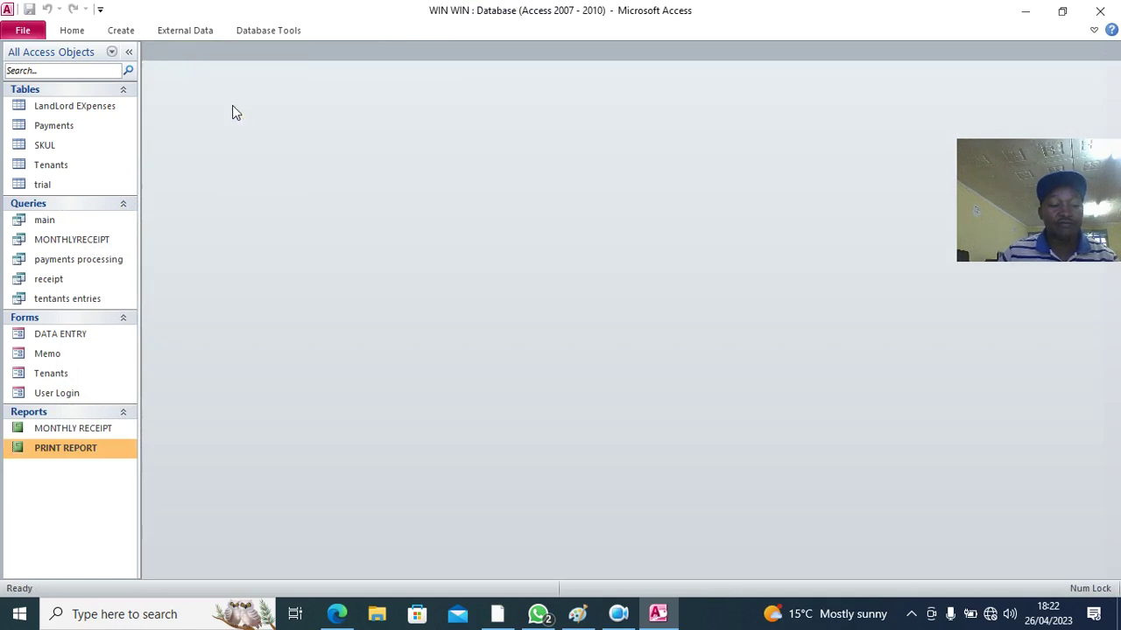
Step: Inspect the receipt query's IDNO criterion referencing the DATA ENTRY form in Design View, then close it
{"action": "left_click", "coordinate": [41, 278]}
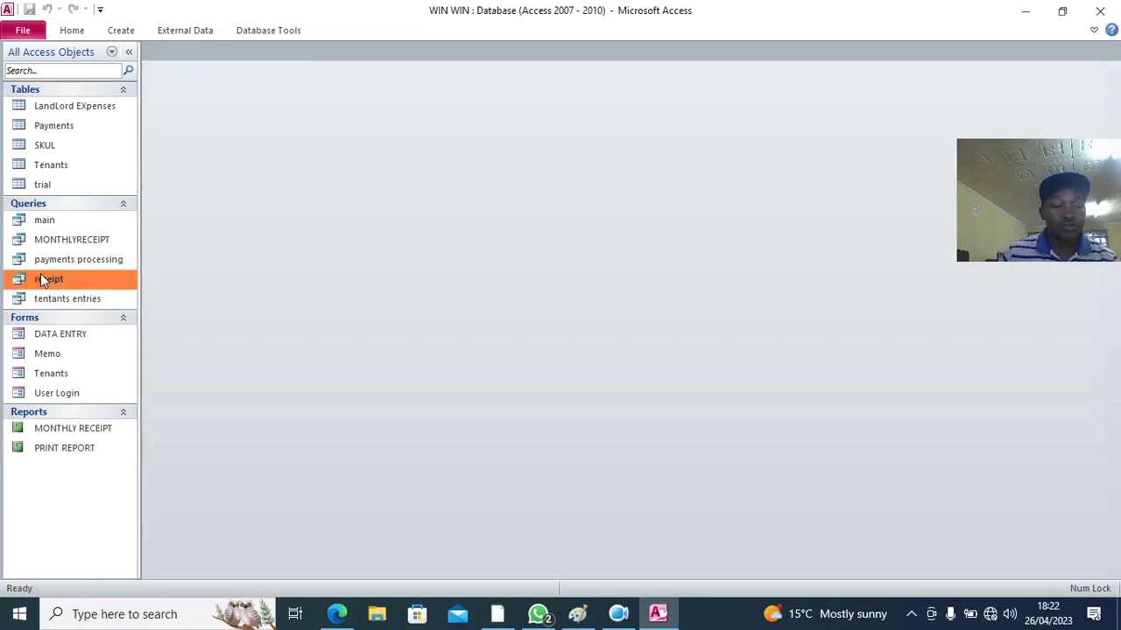
{"action": "right_click", "coordinate": [40, 278]}
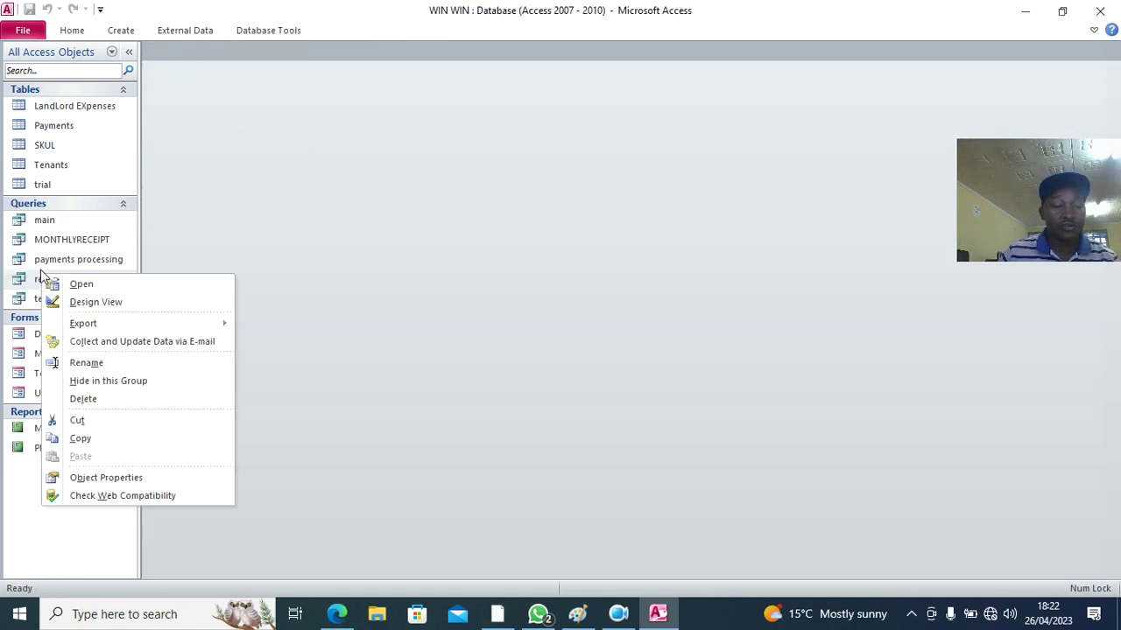
{"action": "left_click", "coordinate": [94, 303]}
{"action": "left_click_drag", "start_coordinate": [296, 334], "coordinate": [631, 371]}
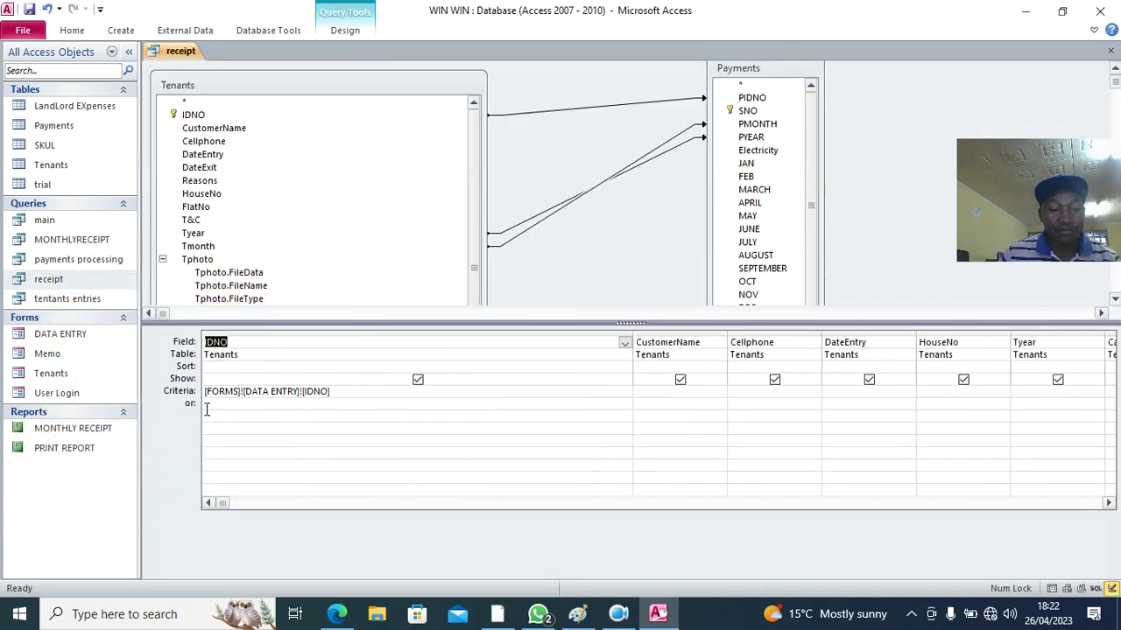
{"action": "left_click_drag", "start_coordinate": [329, 393], "coordinate": [196, 394]}
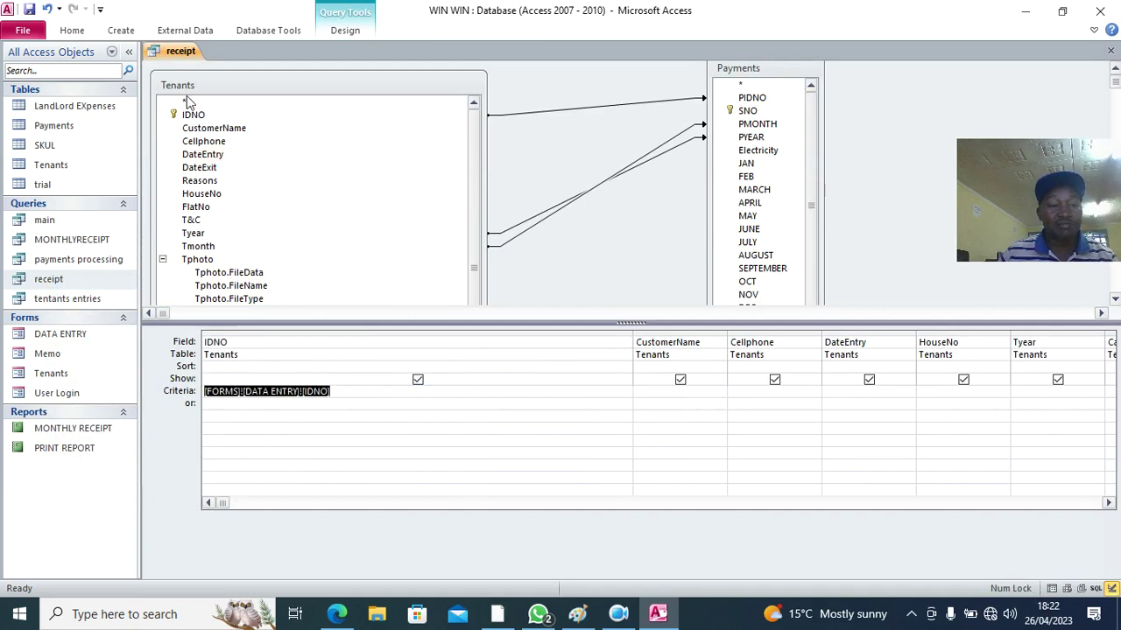
{"action": "right_click", "coordinate": [182, 53]}
{"action": "left_click", "coordinate": [219, 89]}
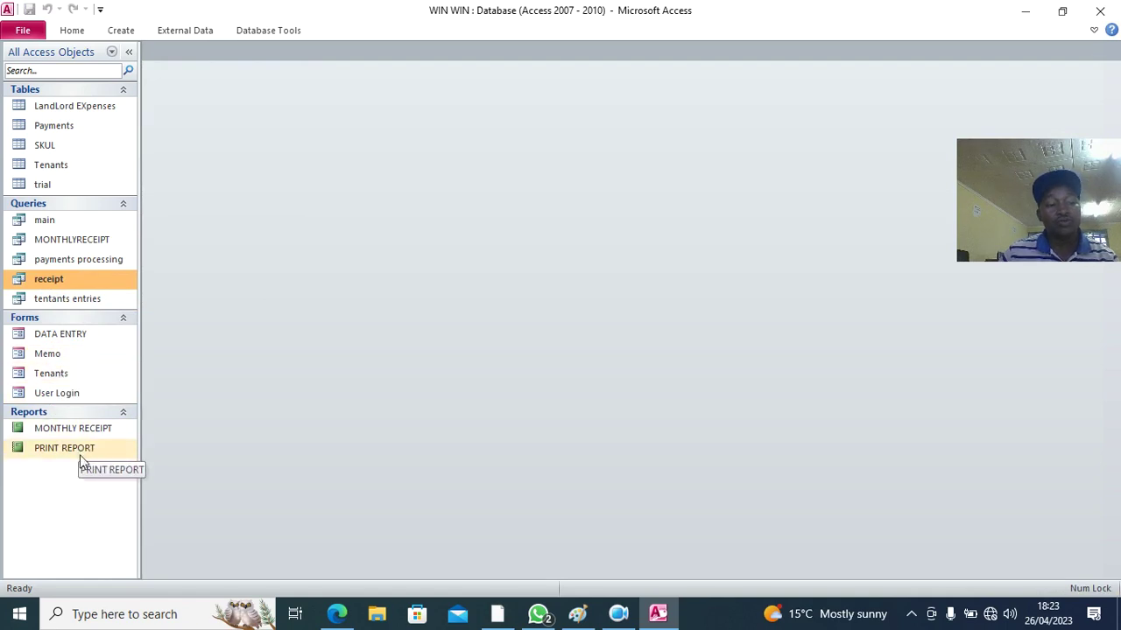
Step: Open the DATA ENTRY form in Design View
{"action": "left_click", "coordinate": [61, 337]}
{"action": "right_click", "coordinate": [88, 338]}
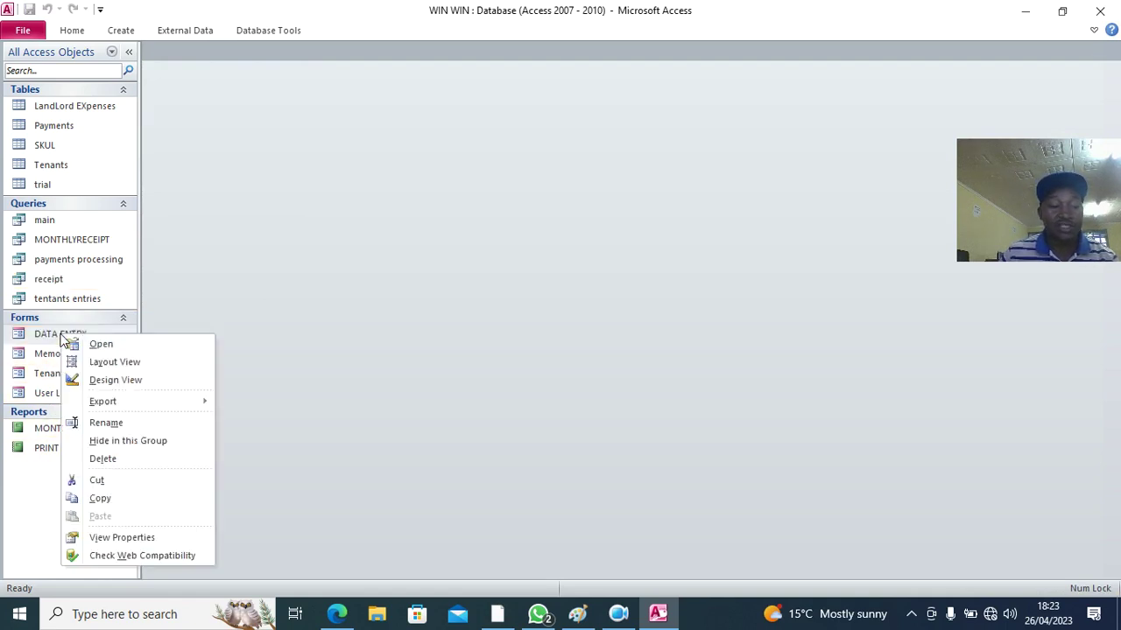
{"action": "left_click", "coordinate": [117, 378]}
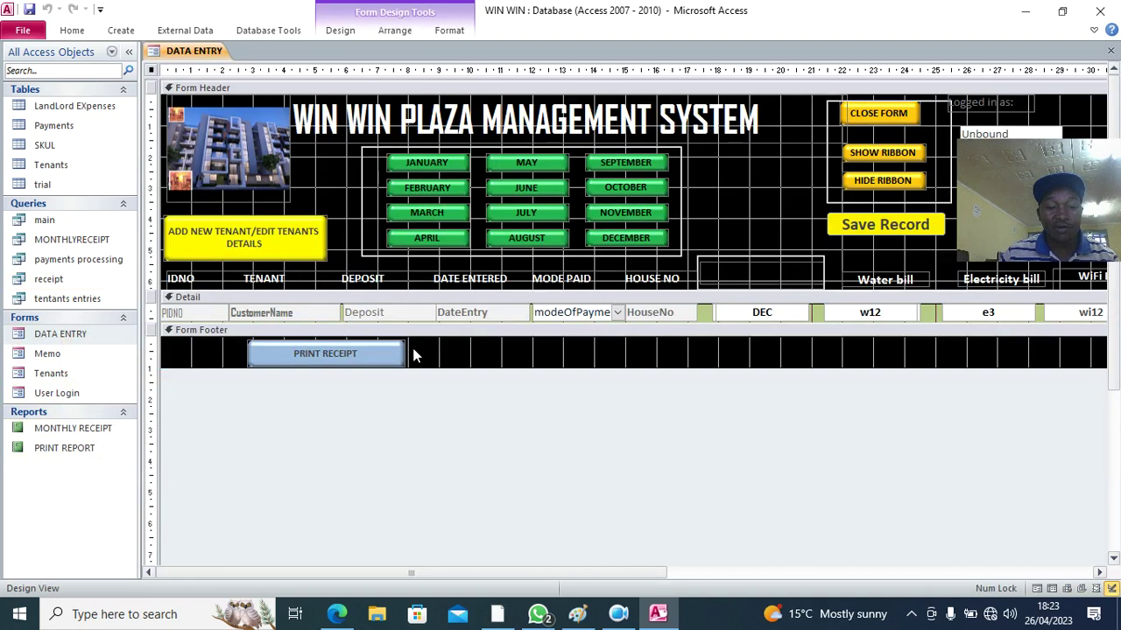
Step: Draw a toggle button captioned OPEN RECEIPT beside PRINT RECEIPT in the form footer
{"action": "left_click", "coordinate": [341, 31]}
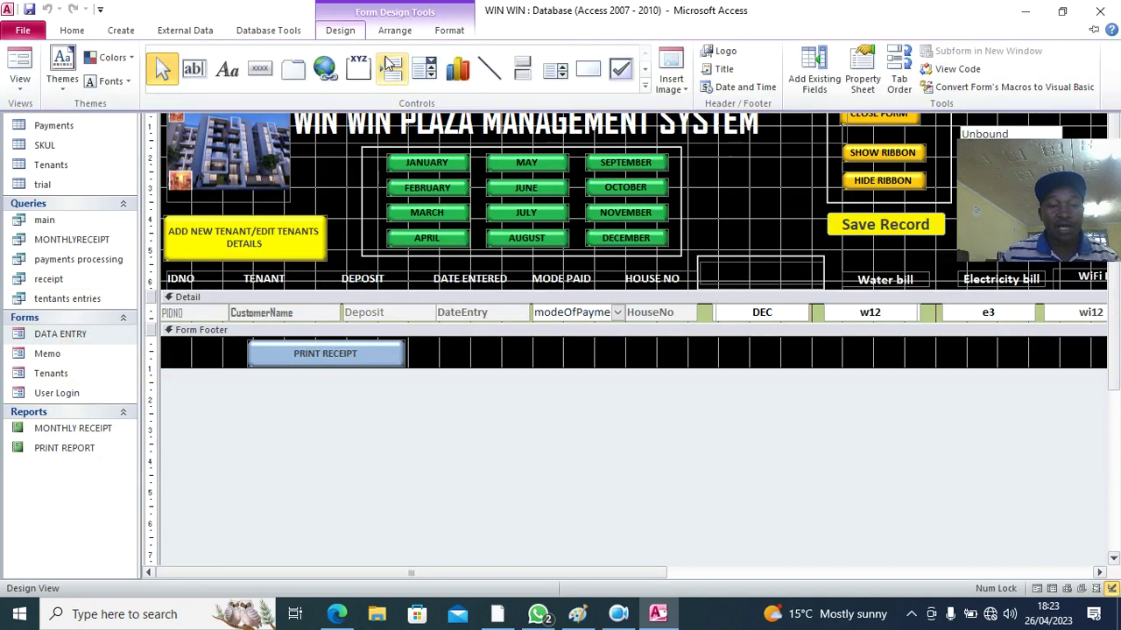
{"action": "left_click", "coordinate": [528, 74]}
{"action": "left_click_drag", "start_coordinate": [448, 341], "coordinate": [602, 364]}
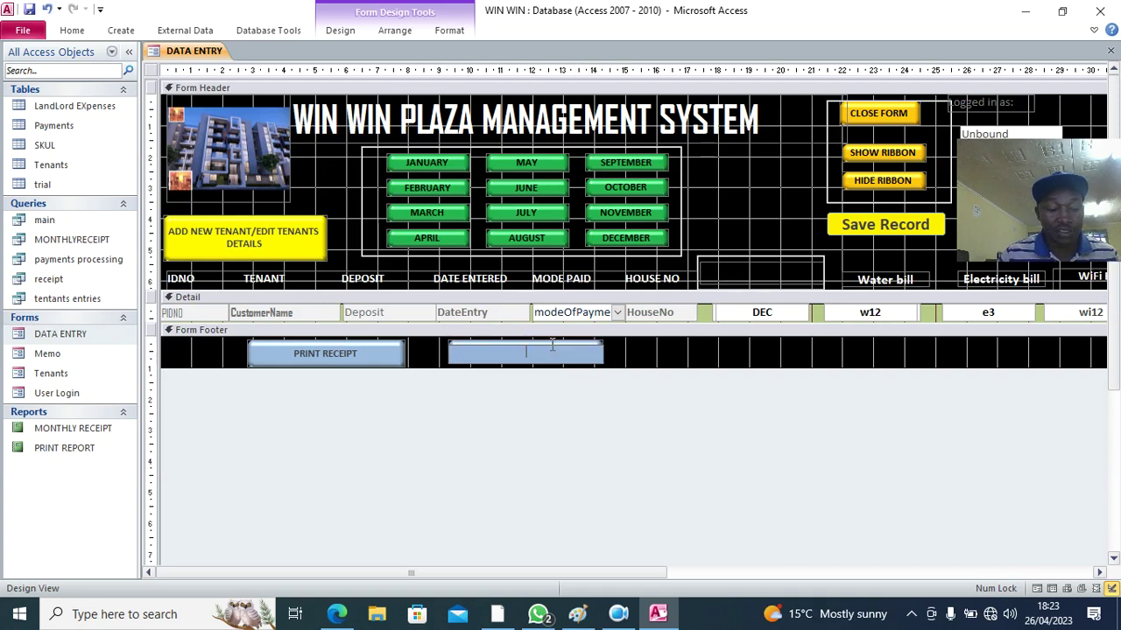
{"action": "type", "text": "OPEN "}
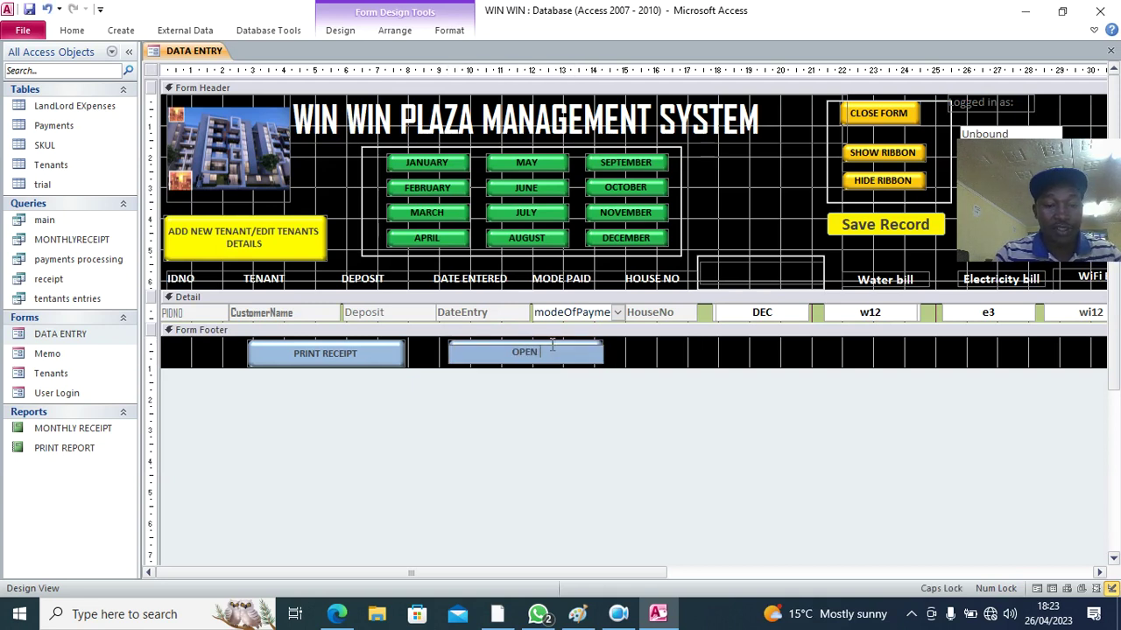
{"action": "type", "text": "RECE"}
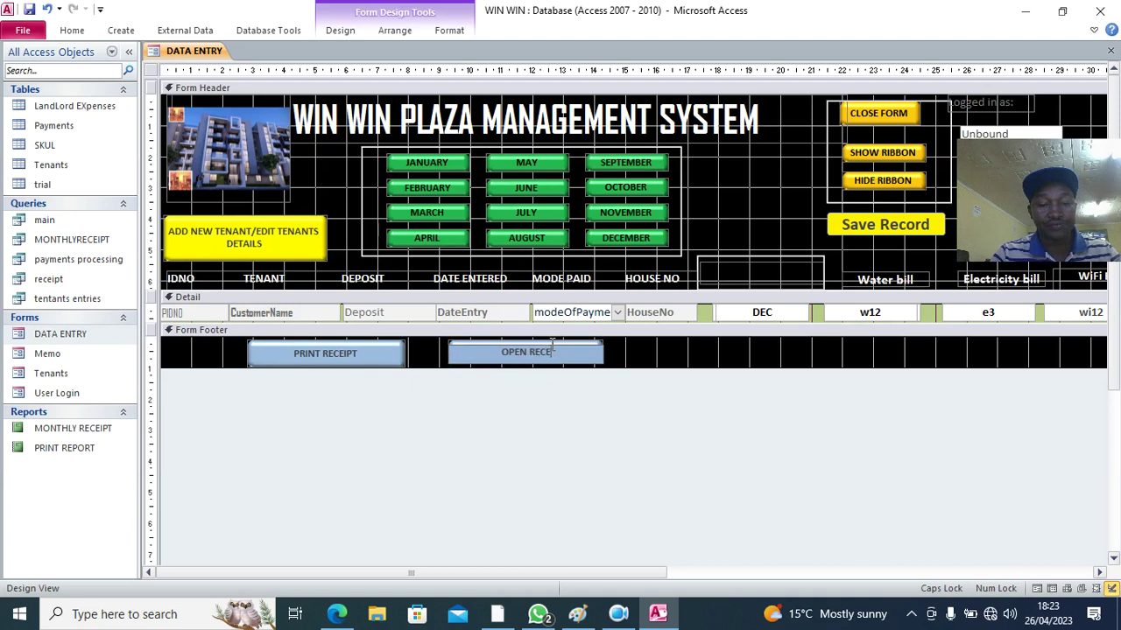
{"action": "type", "text": "P"}
{"action": "key", "text": "BackSpace"}
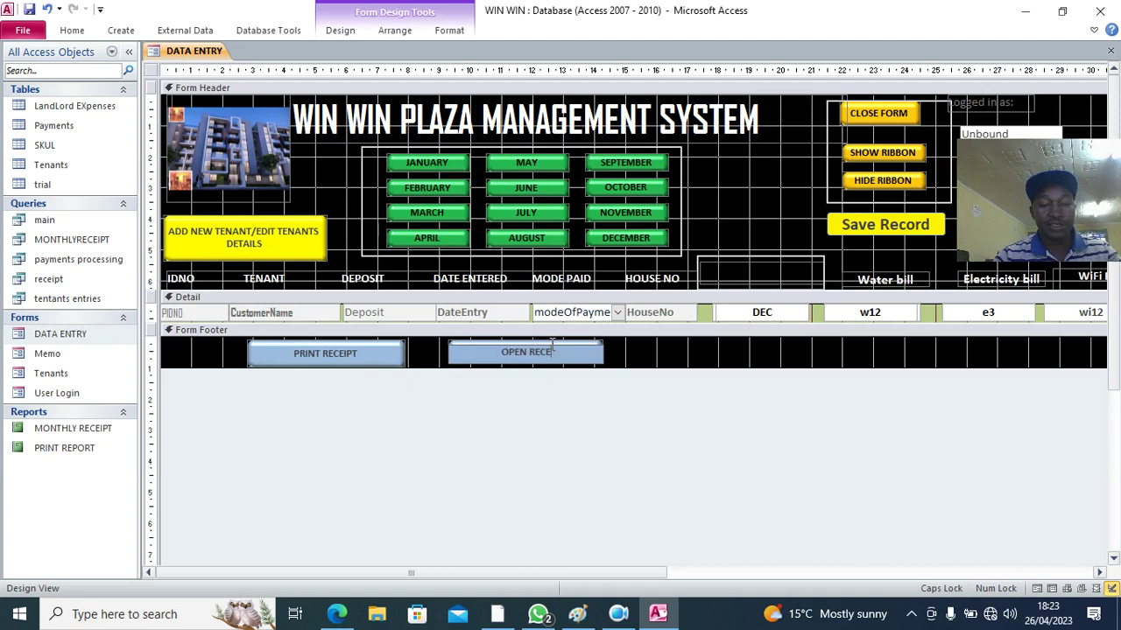
{"action": "type", "text": "IPT"}
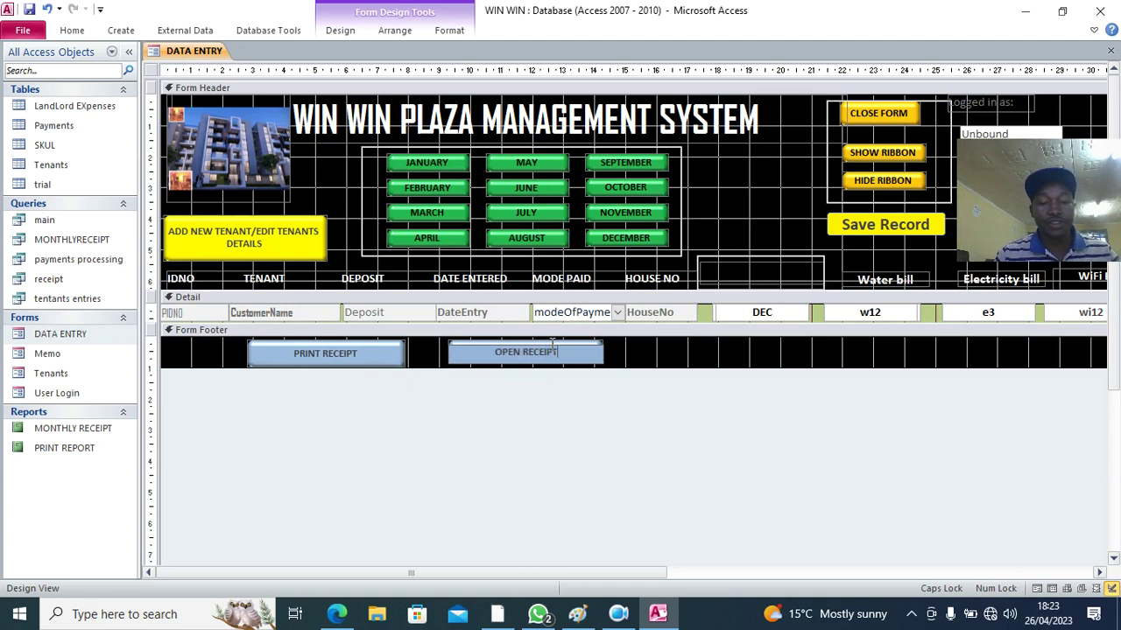
{"action": "left_click", "coordinate": [640, 347]}
{"action": "left_click", "coordinate": [596, 350]}
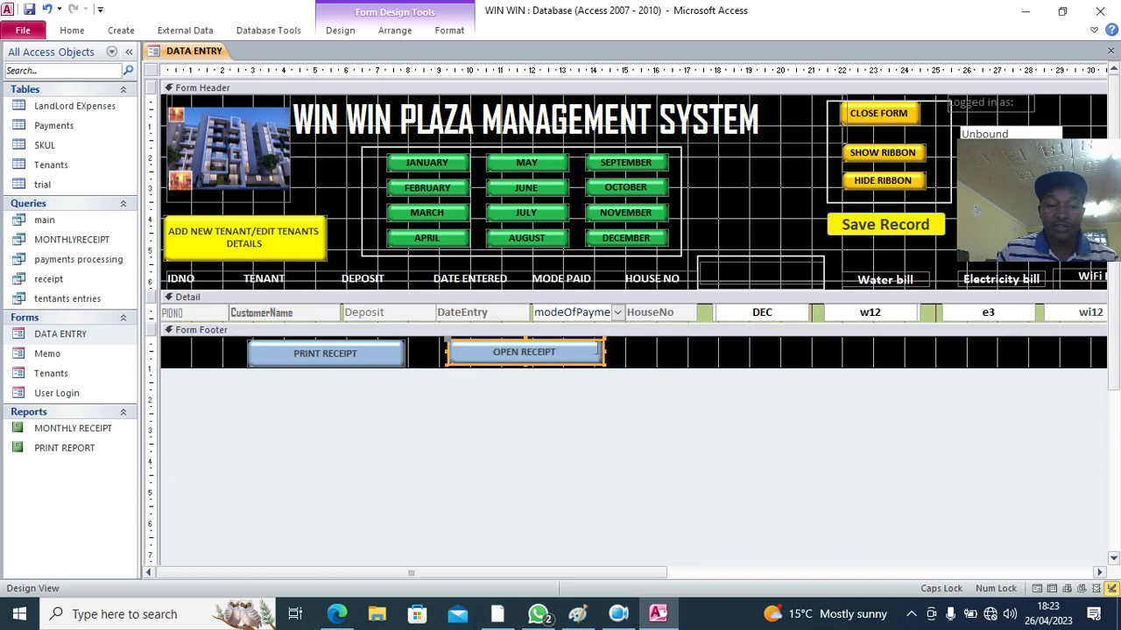
Step: Format the OPEN RECEIPT button with a red fill, white caption and larger font size
{"action": "left_click", "coordinate": [449, 30]}
{"action": "left_click", "coordinate": [685, 51]}
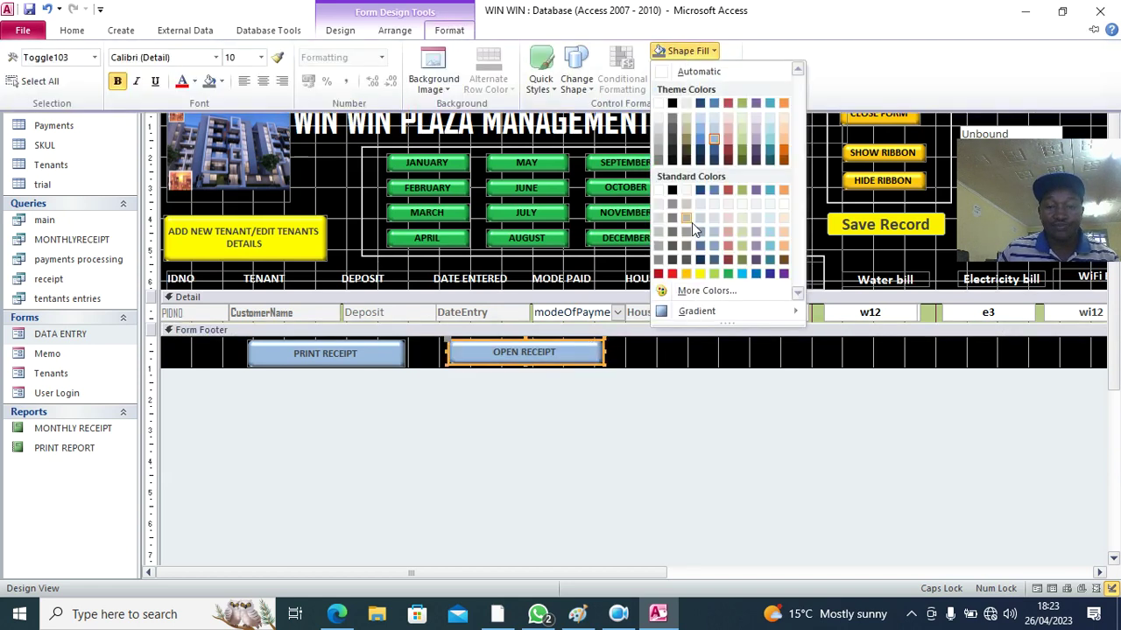
{"action": "left_click", "coordinate": [671, 274]}
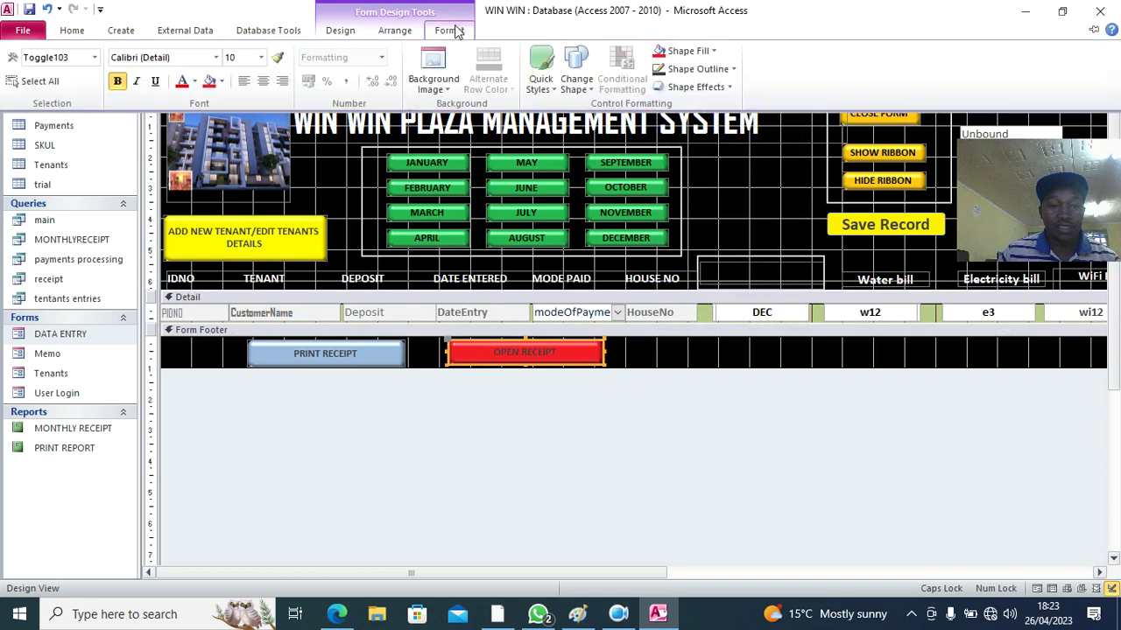
{"action": "left_click", "coordinate": [194, 81]}
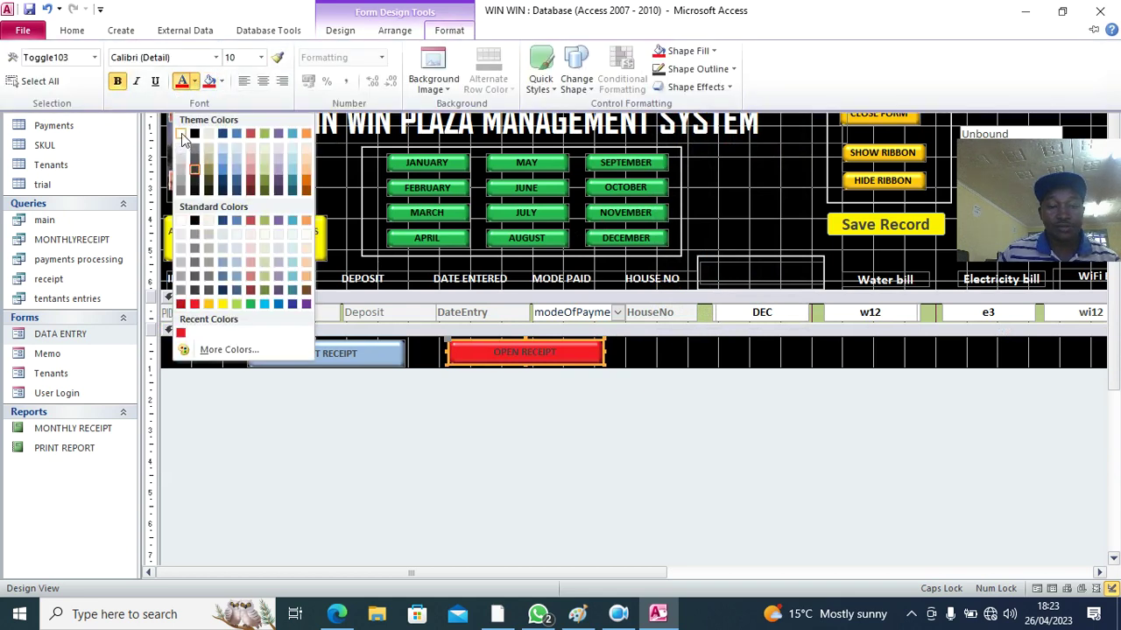
{"action": "left_click", "coordinate": [180, 133]}
{"action": "left_click", "coordinate": [450, 31]}
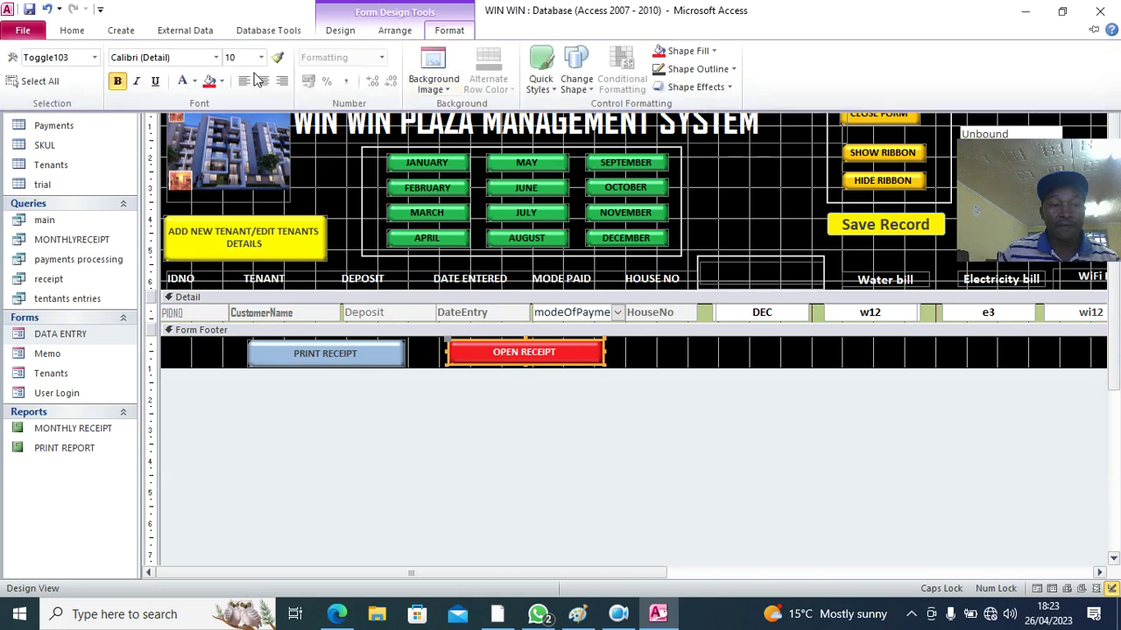
{"action": "left_click", "coordinate": [262, 55]}
{"action": "left_click", "coordinate": [248, 169]}
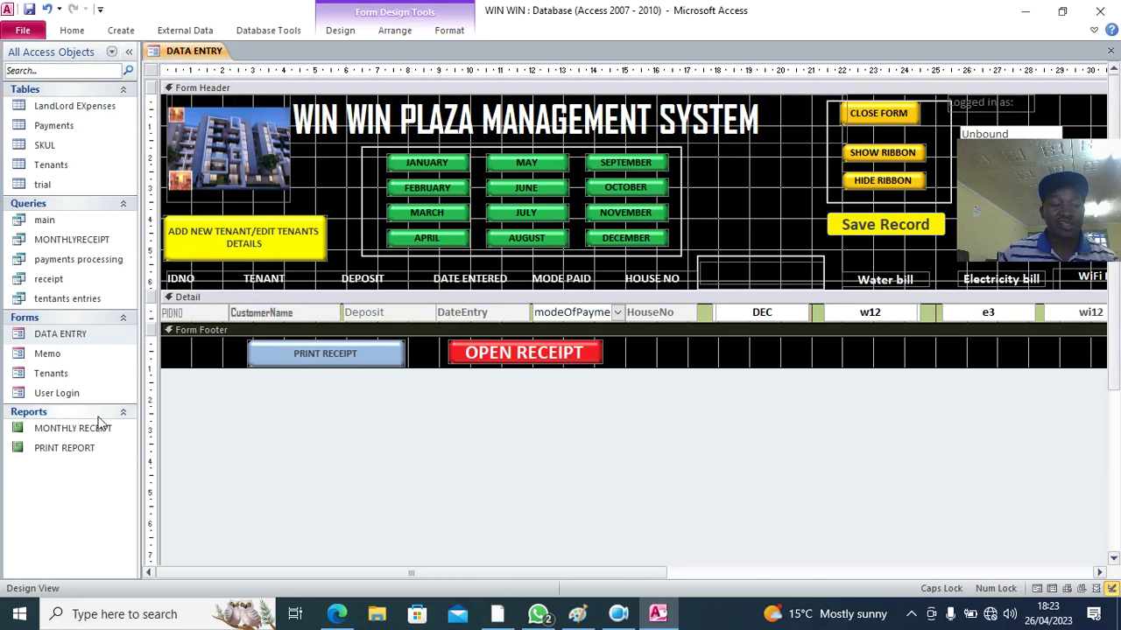
{"action": "left_click", "coordinate": [67, 448]}
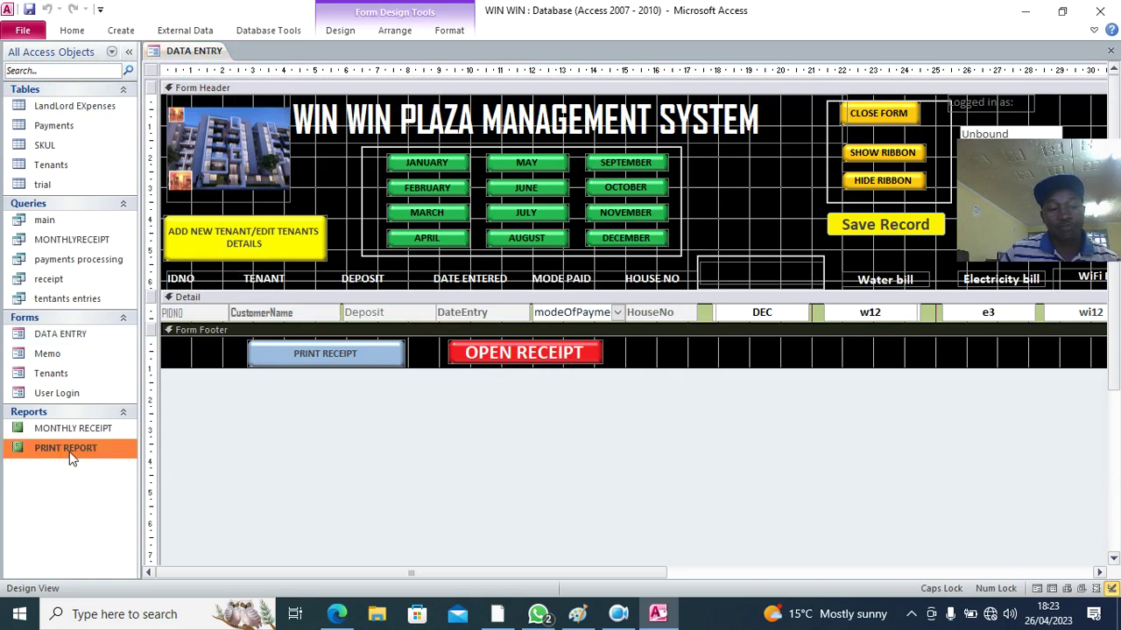
{"action": "left_click", "coordinate": [529, 359]}
Step: Start a Macro Builder handler for the OPEN RECEIPT button's On Click event via the Property Sheet
{"action": "left_click", "coordinate": [339, 30]}
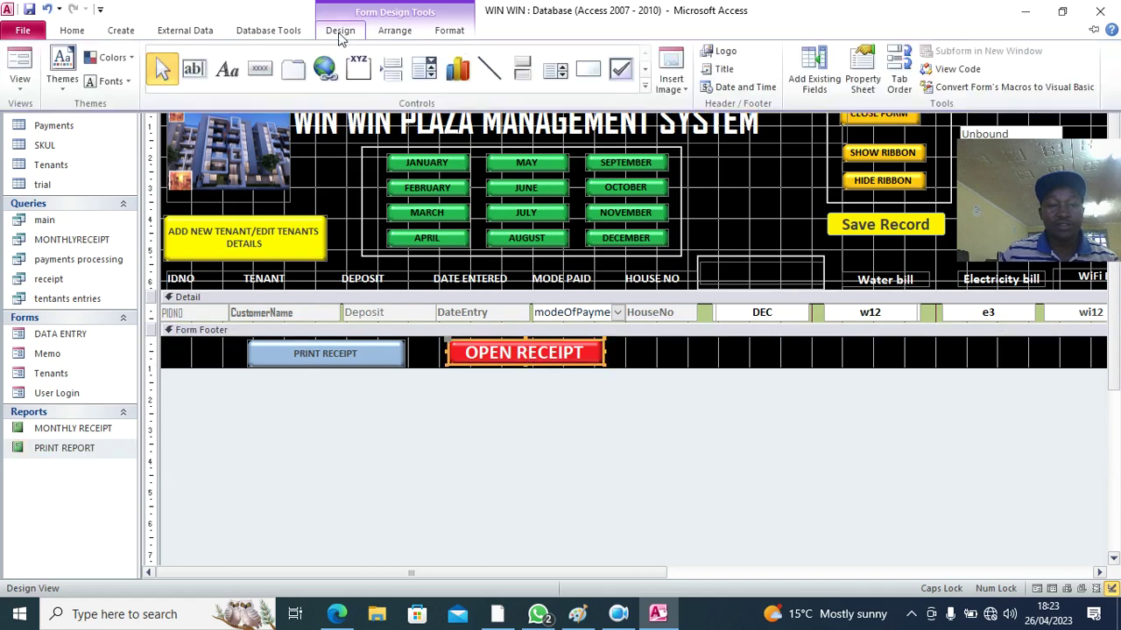
{"action": "left_click", "coordinate": [851, 76]}
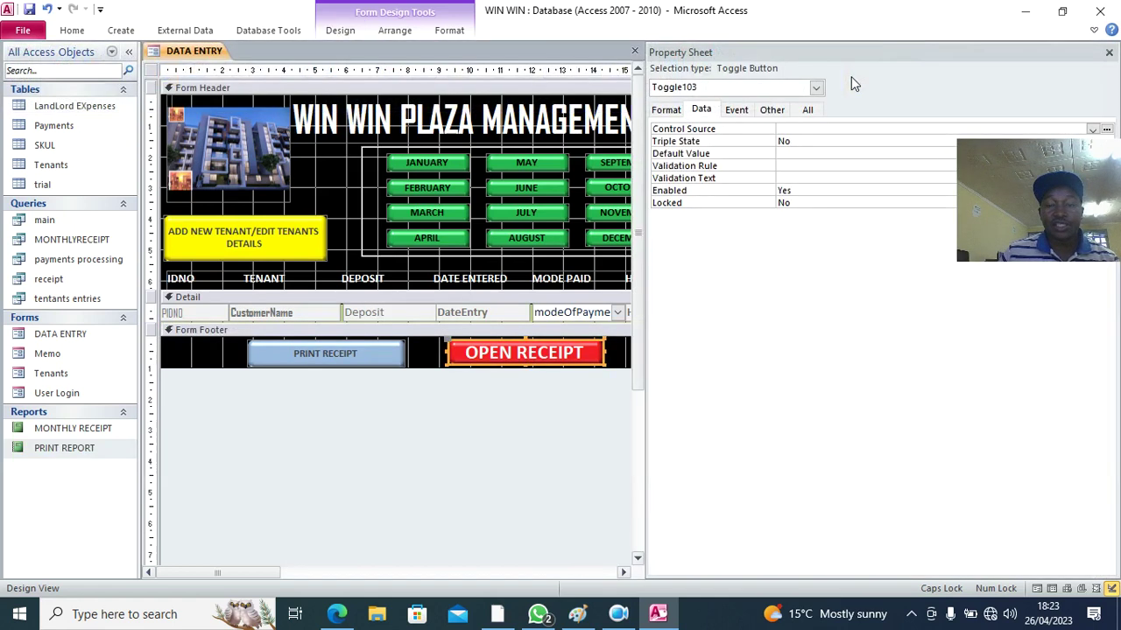
{"action": "left_click", "coordinate": [736, 112]}
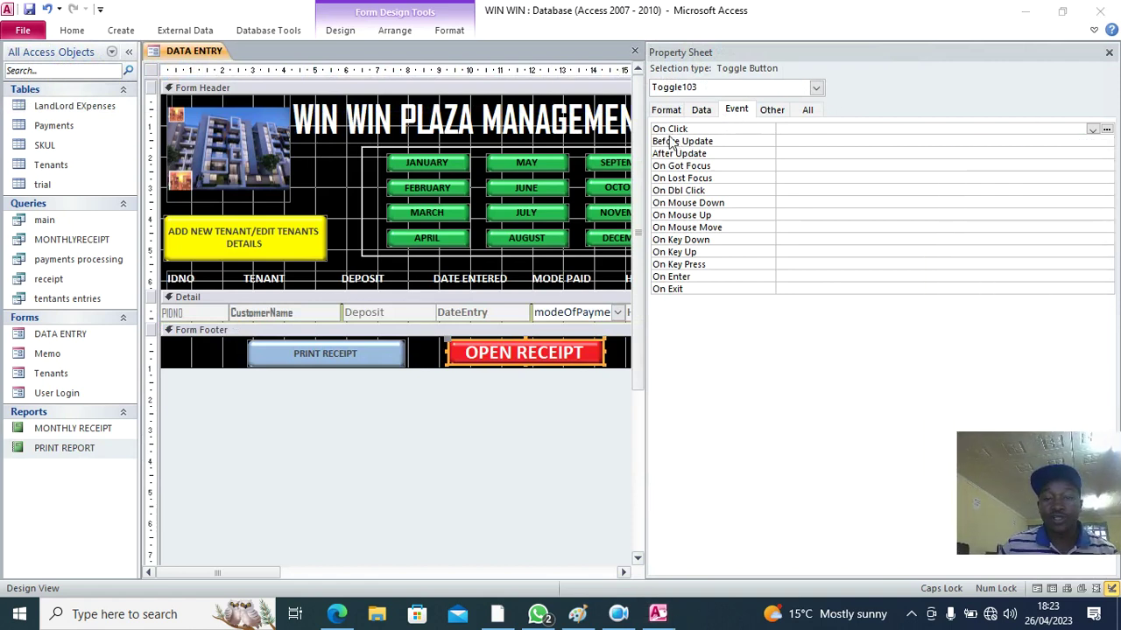
{"action": "left_click", "coordinate": [1092, 131]}
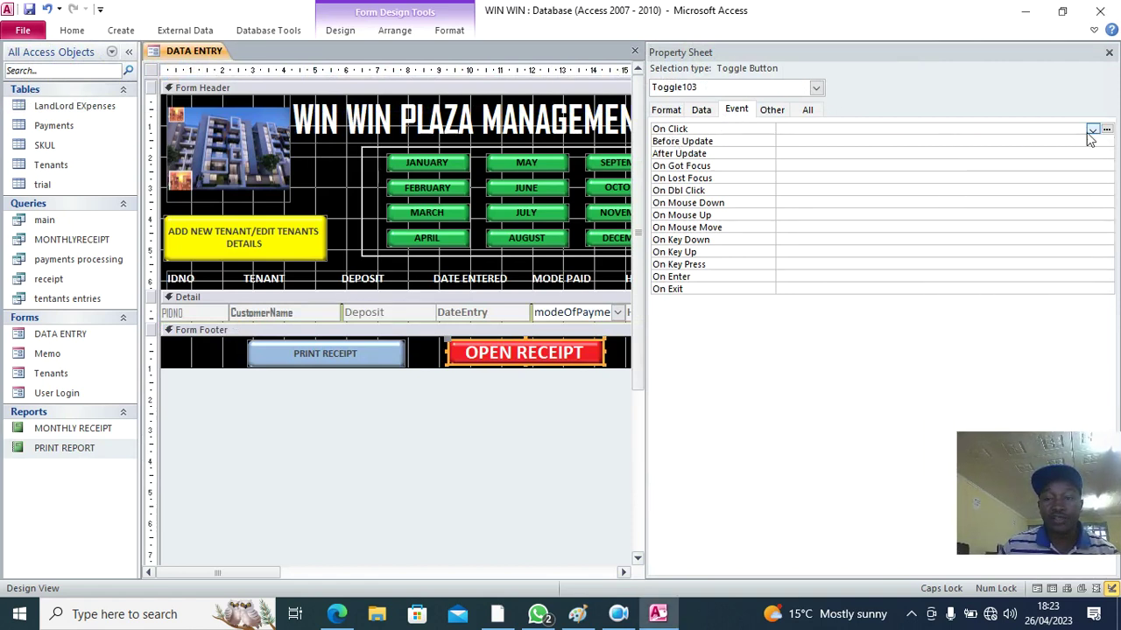
{"action": "left_click", "coordinate": [1092, 131]}
{"action": "left_click", "coordinate": [916, 141]}
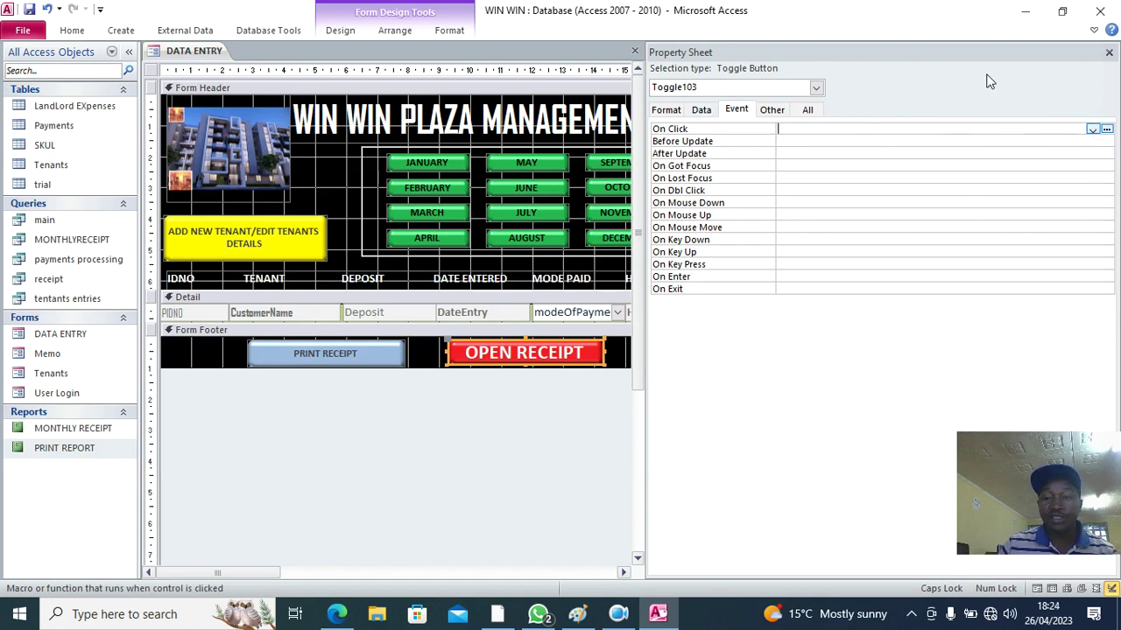
{"action": "left_click", "coordinate": [1108, 130]}
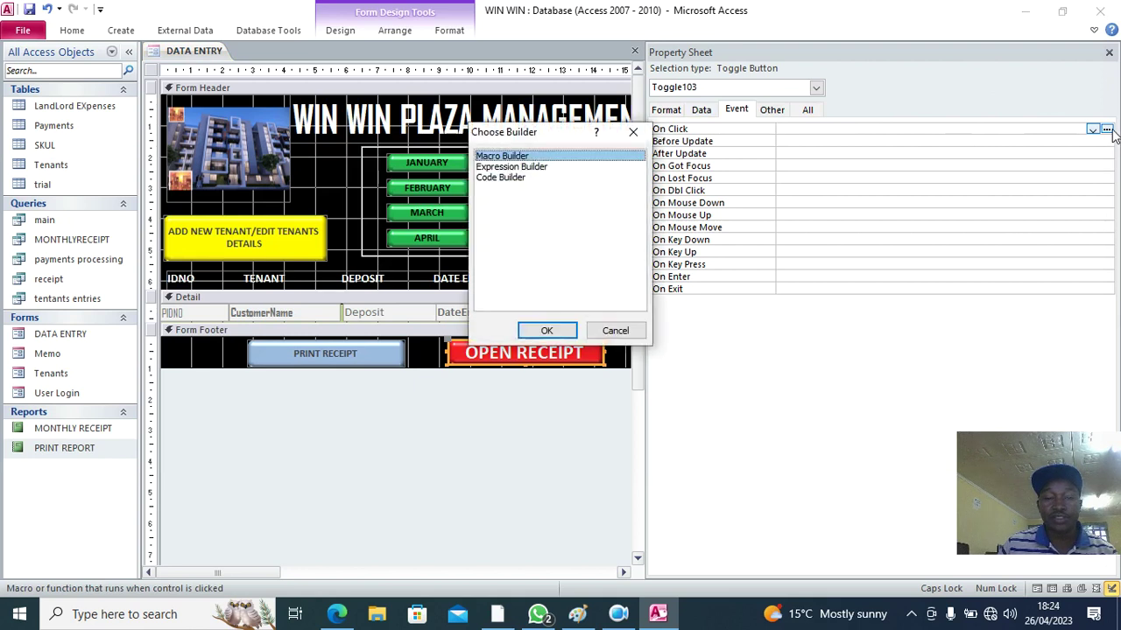
{"action": "left_click", "coordinate": [567, 330]}
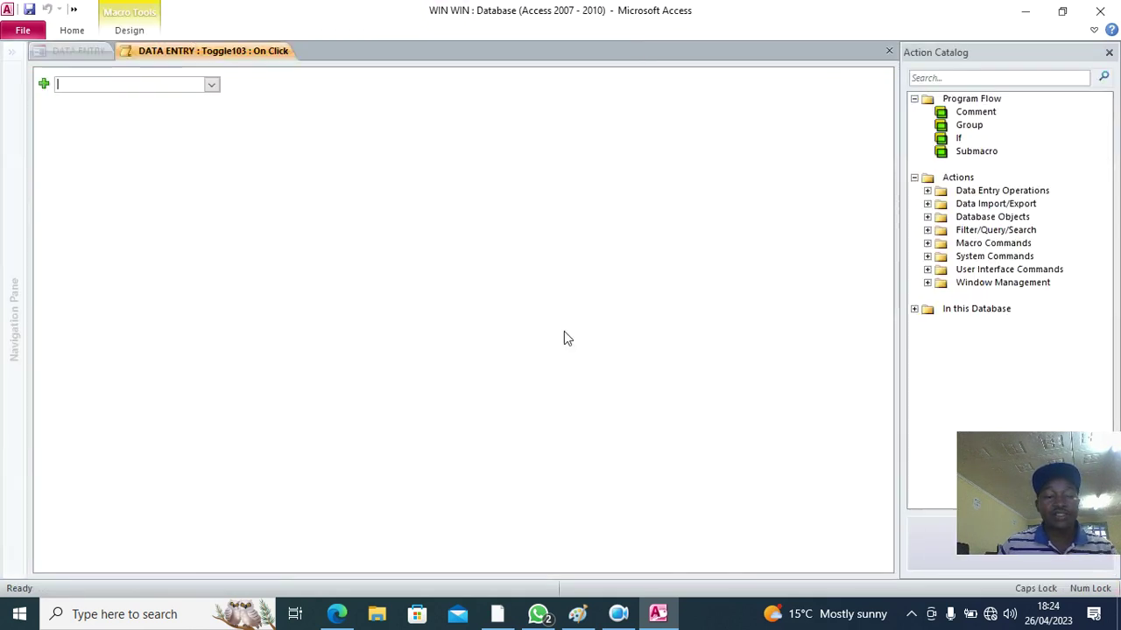
Step: Add an OpenReport action with Report Name PRINT REPORT, then close the macro editor
{"action": "type", "text": "Open"}
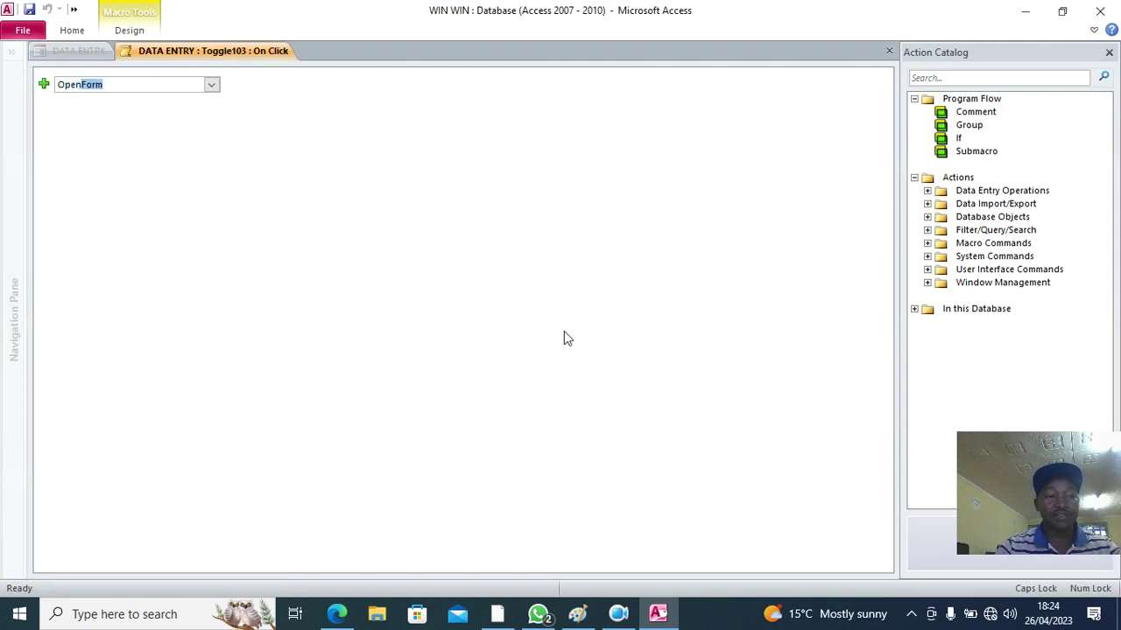
{"action": "type", "text": "R"}
{"action": "key", "text": "Return"}
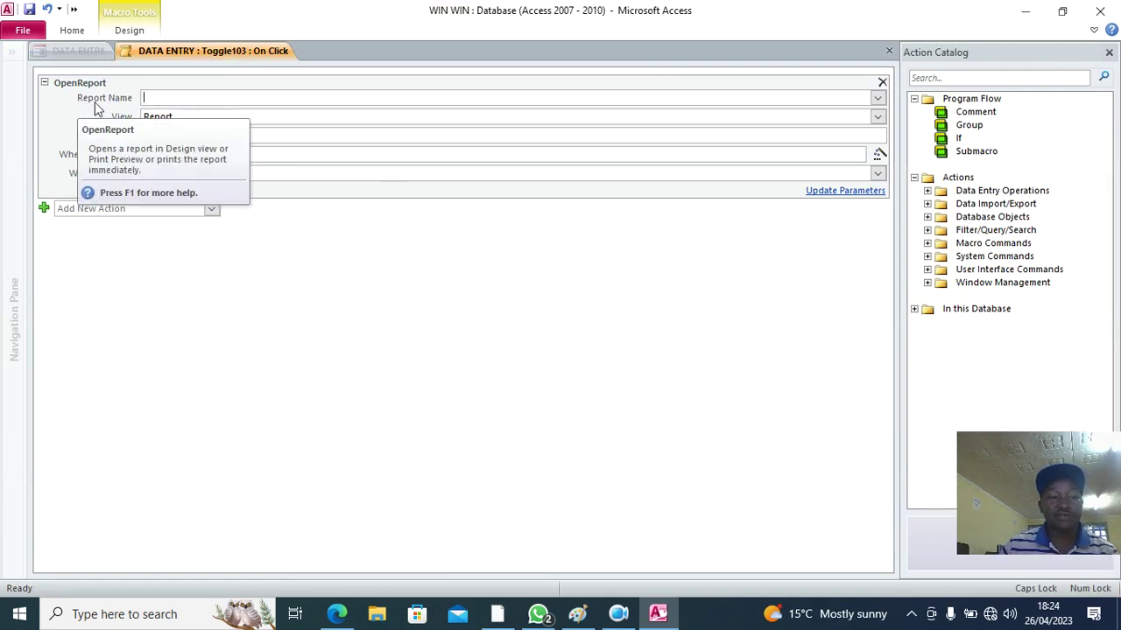
{"action": "left_click", "coordinate": [876, 98]}
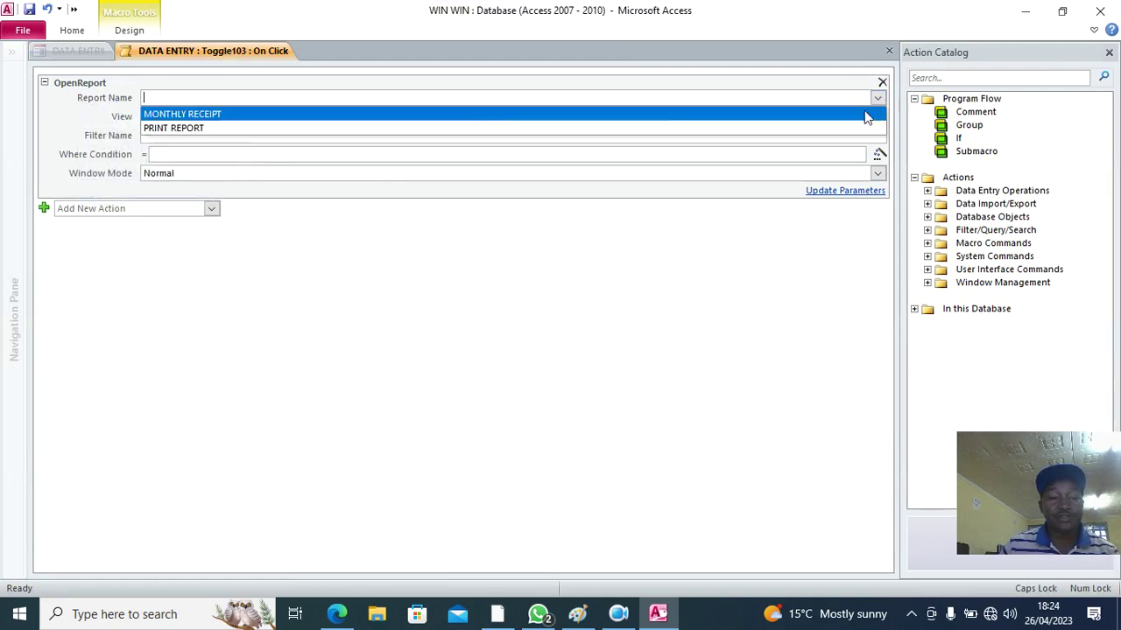
{"action": "left_click", "coordinate": [177, 128]}
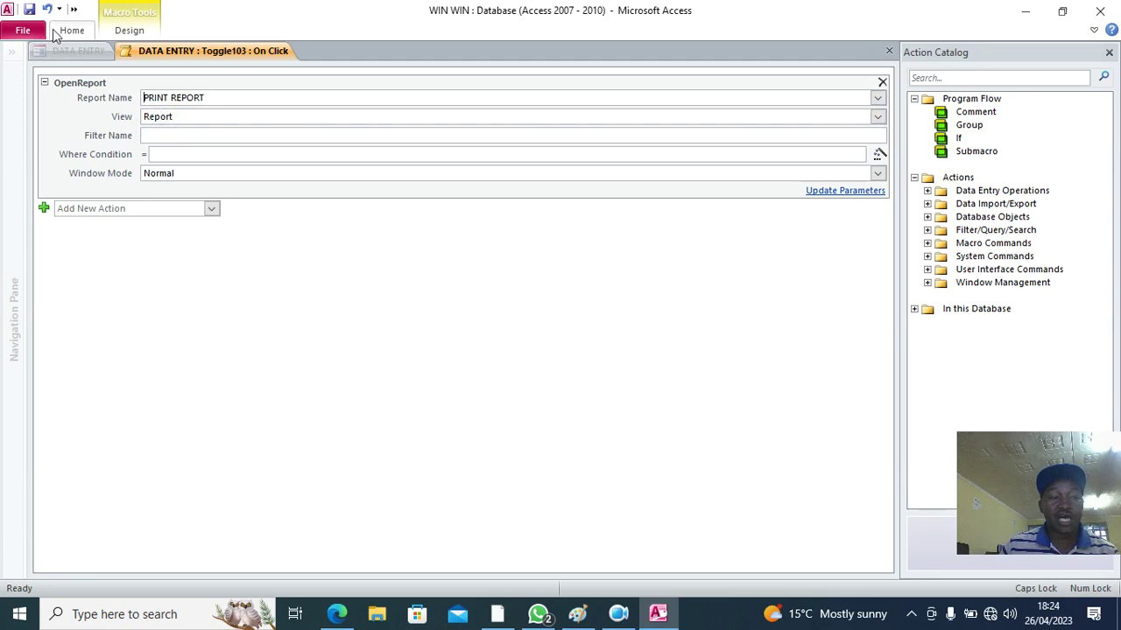
{"action": "right_click", "coordinate": [171, 50]}
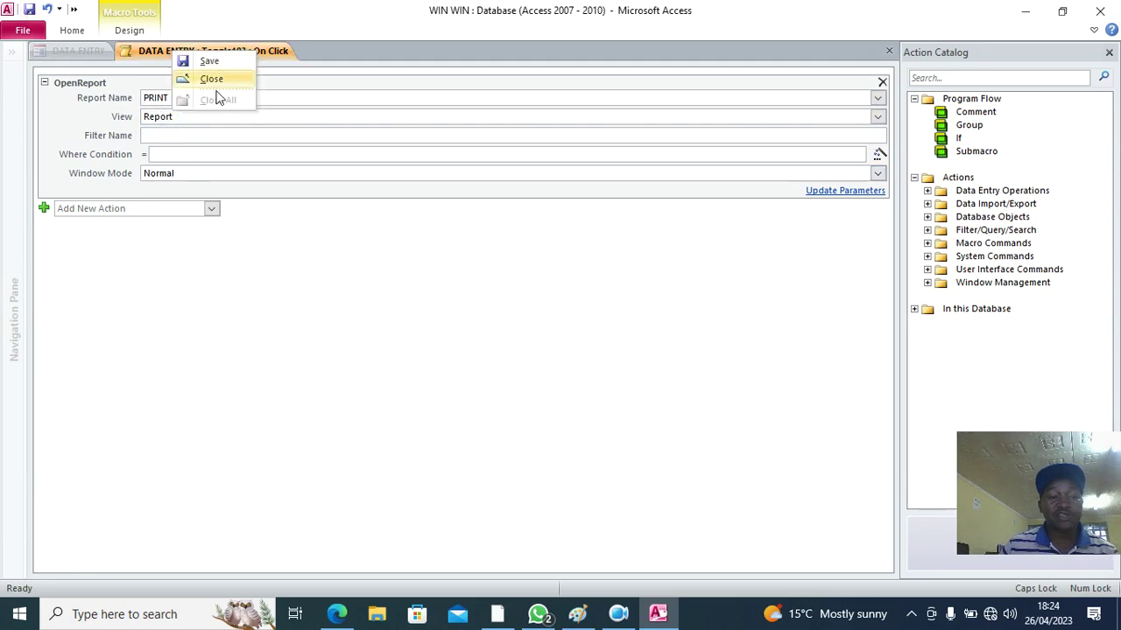
{"action": "left_click", "coordinate": [211, 80]}
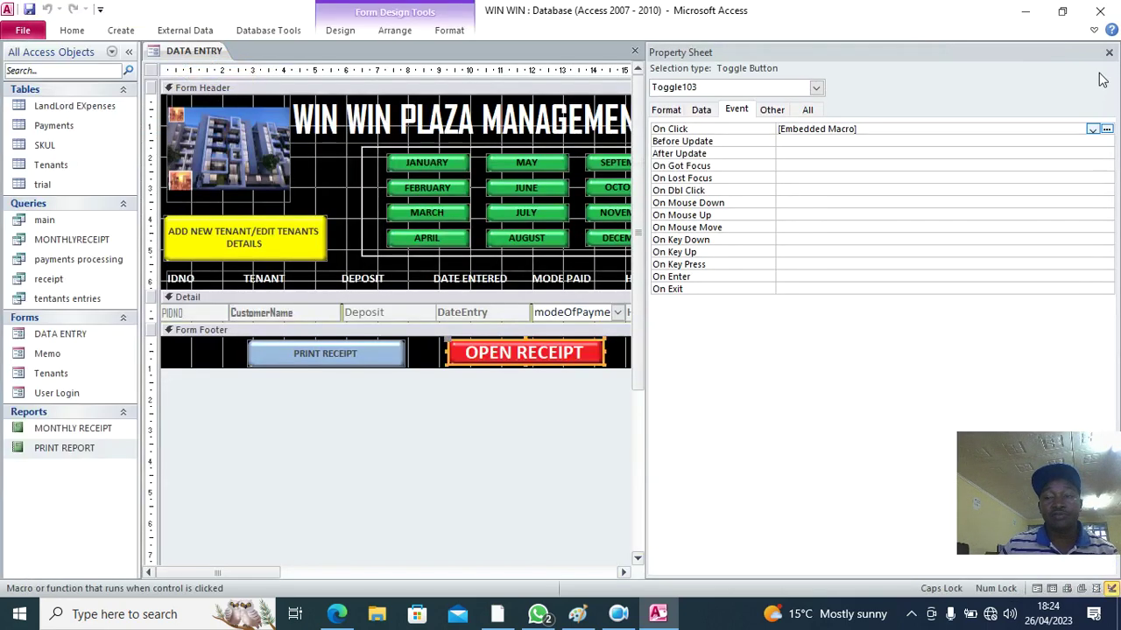
Step: Switch DATA ENTRY to Form View and test OPEN RECEIPT on the second tenant's record
{"action": "left_click", "coordinate": [1109, 52]}
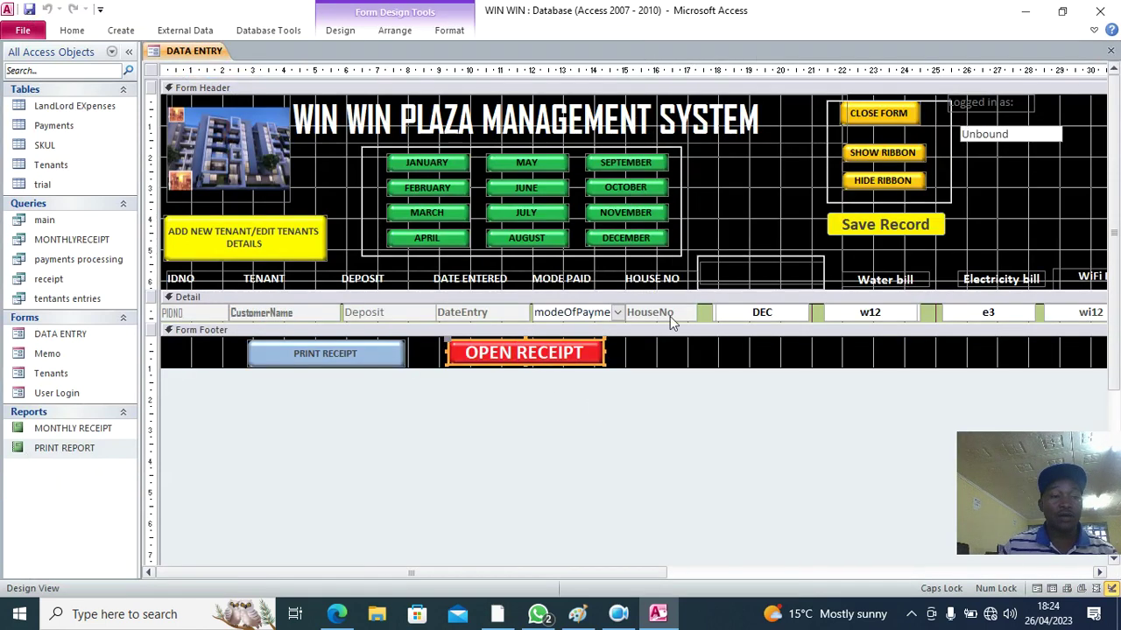
{"action": "left_click", "coordinate": [72, 30]}
{"action": "left_click", "coordinate": [19, 69]}
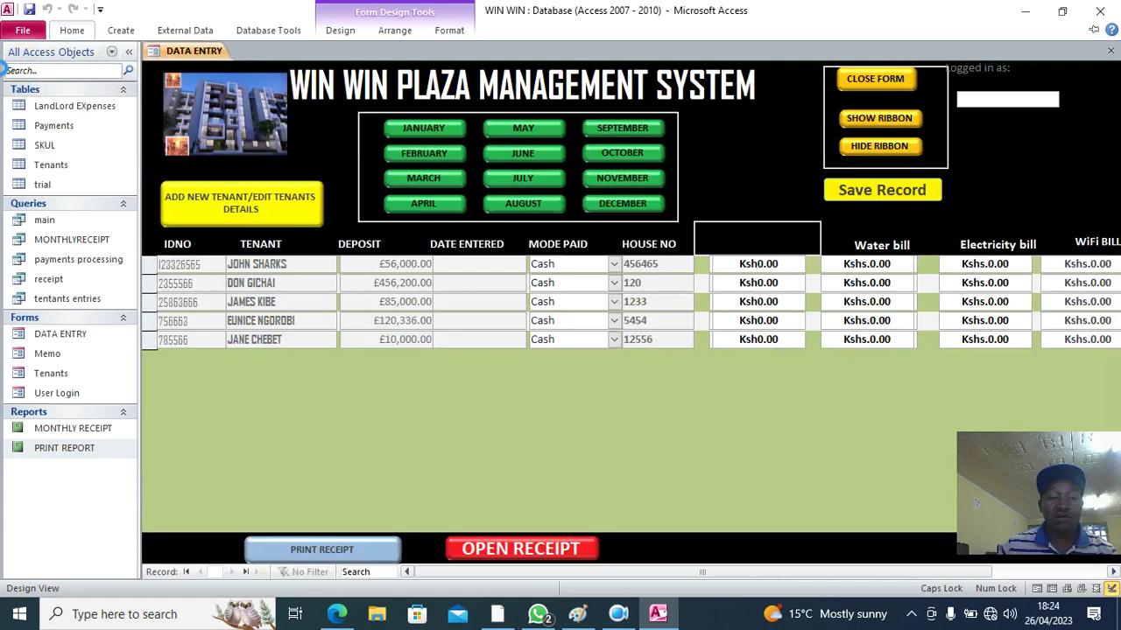
{"action": "left_click", "coordinate": [150, 284]}
{"action": "left_click", "coordinate": [521, 549]}
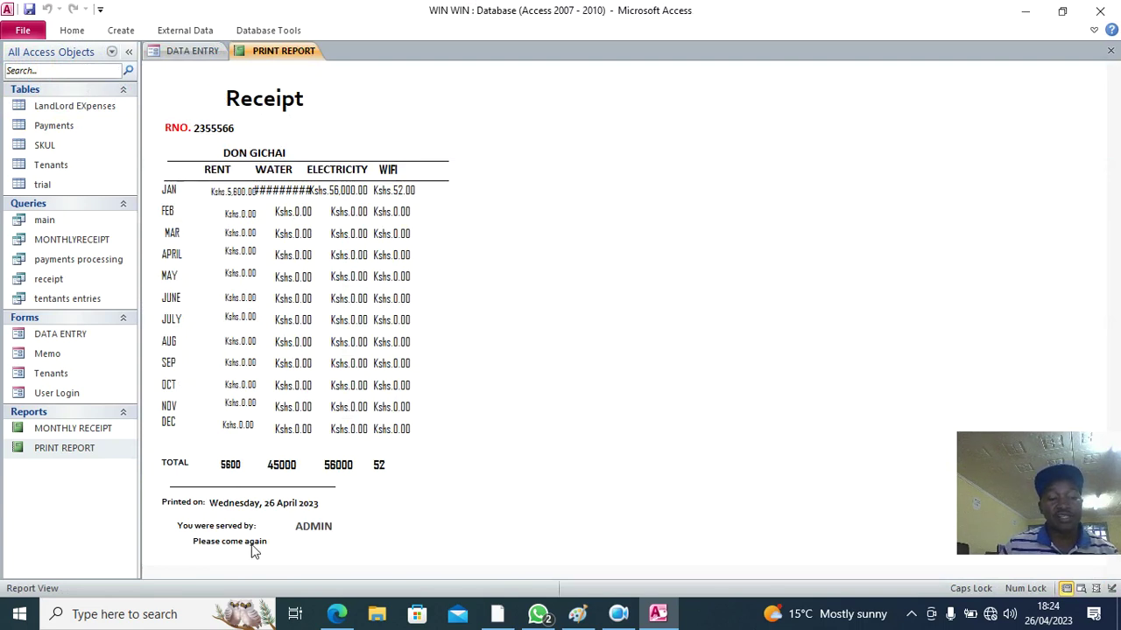
{"action": "right_click", "coordinate": [272, 55]}
Step: Close all documents, saving the DATA ENTRY changes, then reopen DATA ENTRY in Design View
{"action": "left_click", "coordinate": [306, 102]}
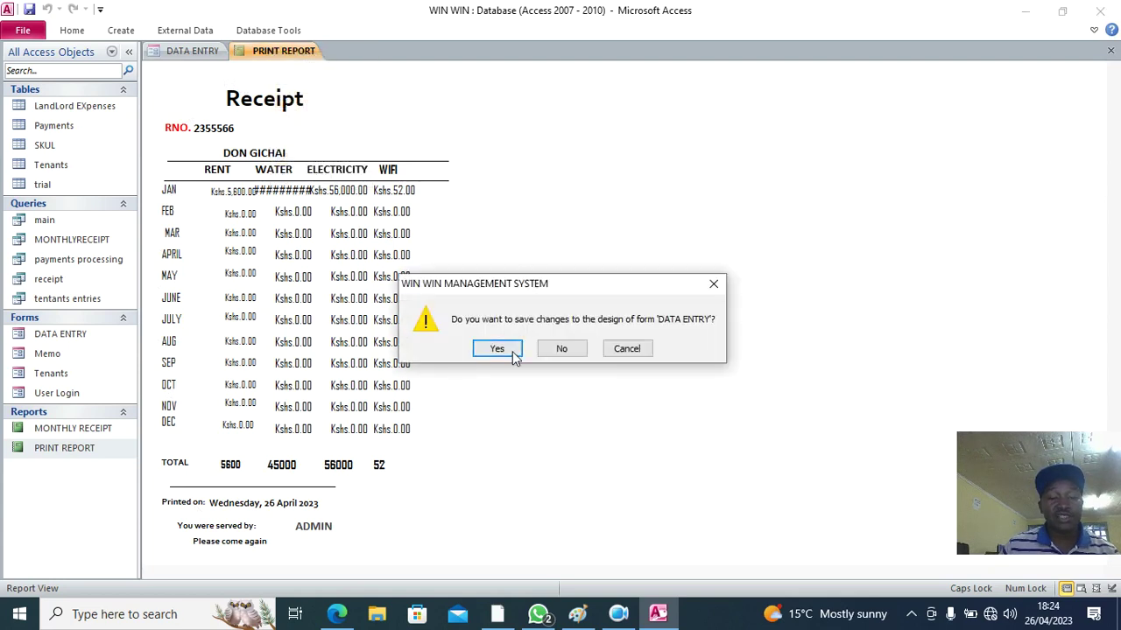
{"action": "left_click", "coordinate": [498, 349]}
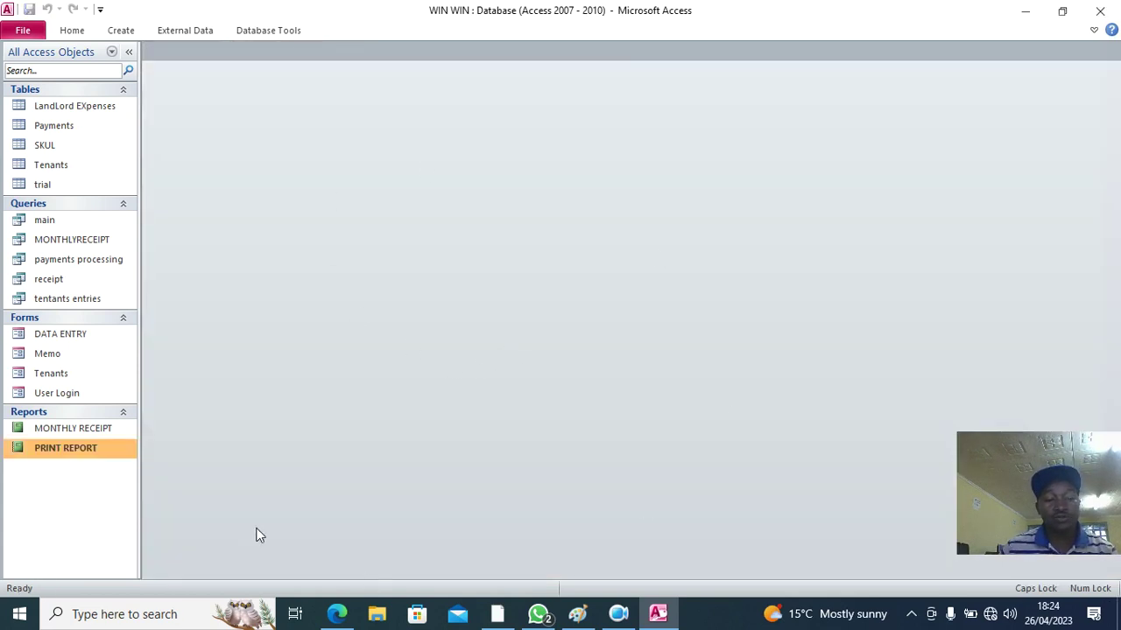
{"action": "left_click", "coordinate": [75, 338]}
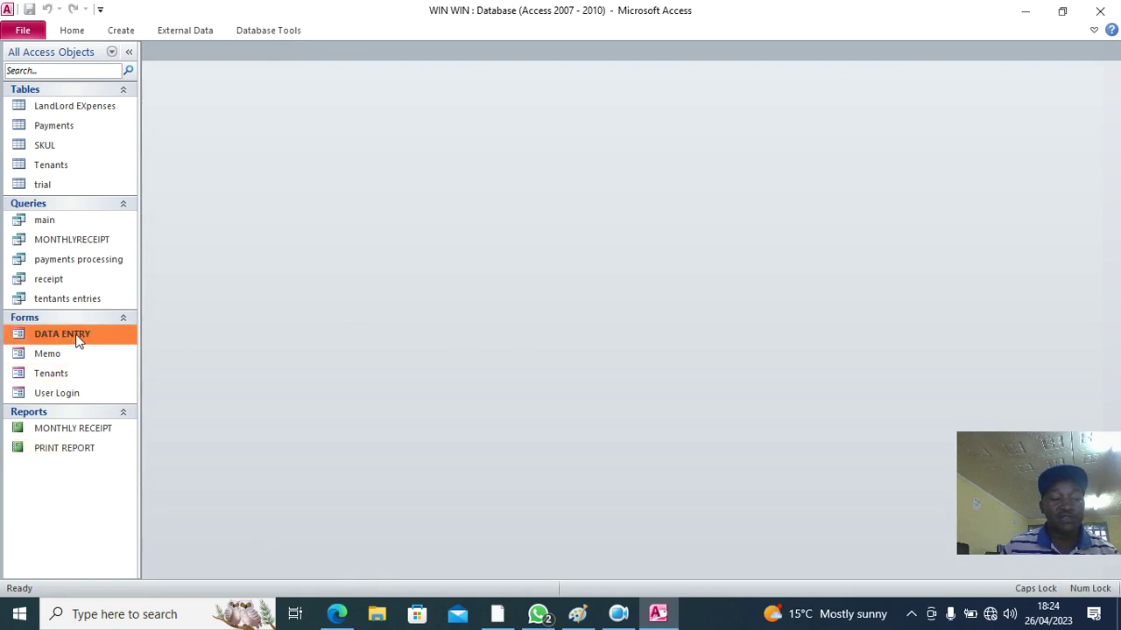
{"action": "right_click", "coordinate": [77, 337]}
{"action": "left_click", "coordinate": [153, 380]}
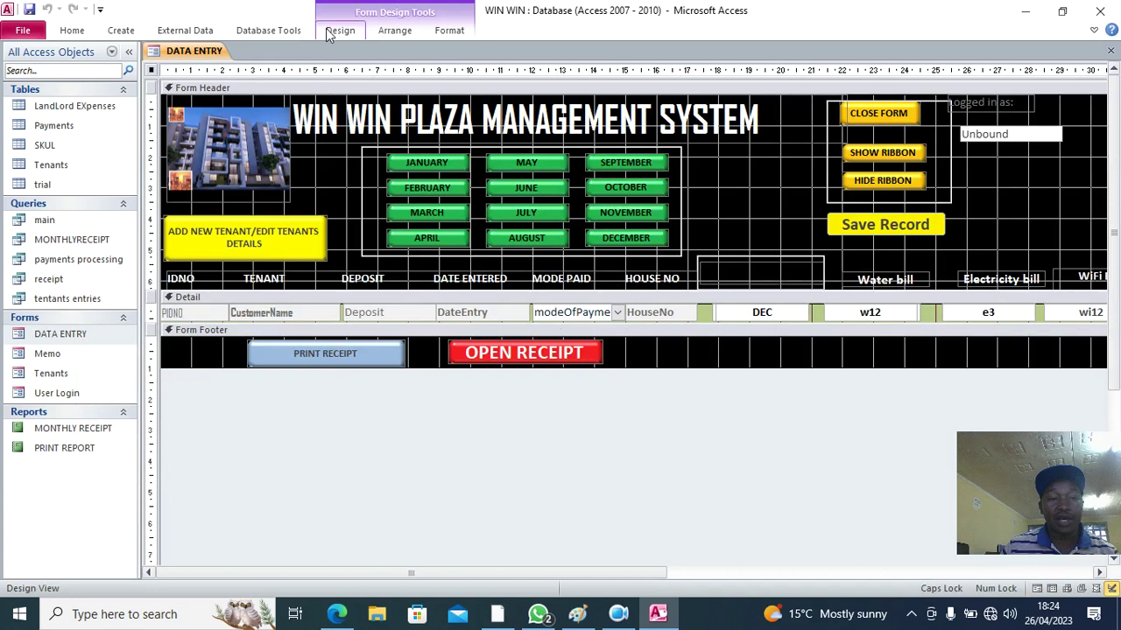
{"action": "left_click", "coordinate": [329, 34]}
Step: Draw a new footer button beside OPEN RECEIPT and caption it 'OPEN TENANTS FORM'
{"action": "left_click", "coordinate": [525, 75]}
{"action": "mouse_move", "coordinate": [634, 341]}
{"action": "left_mouse_down"}
{"action": "mouse_move", "coordinate": [663, 359]}
{"action": "mouse_move", "coordinate": [767, 366]}
{"action": "left_mouse_up"}
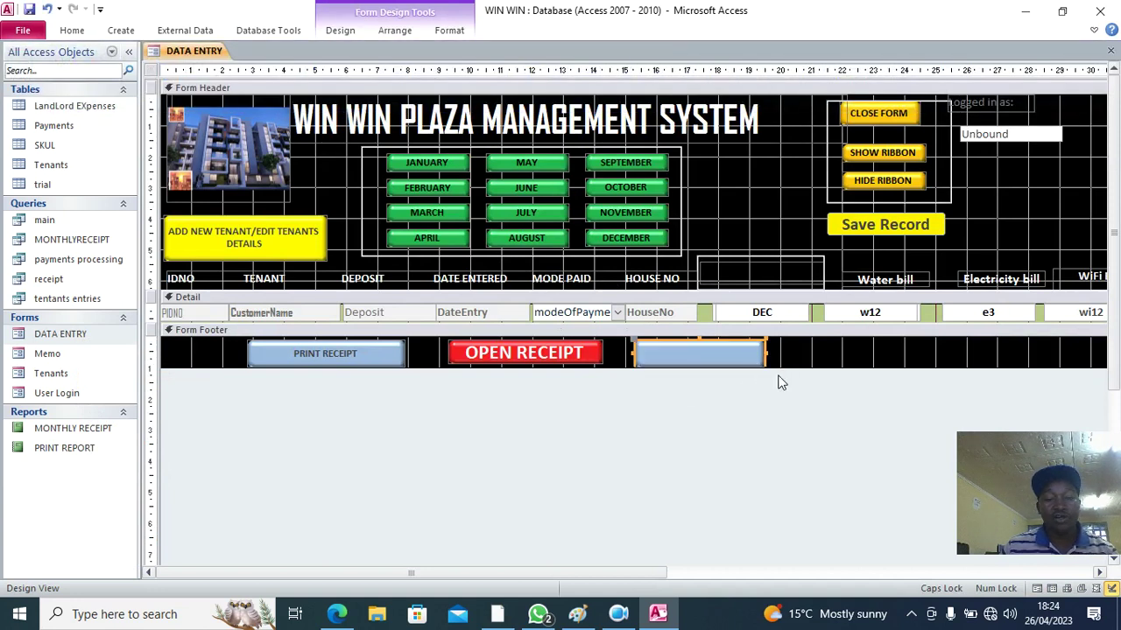
{"action": "left_click", "coordinate": [683, 355]}
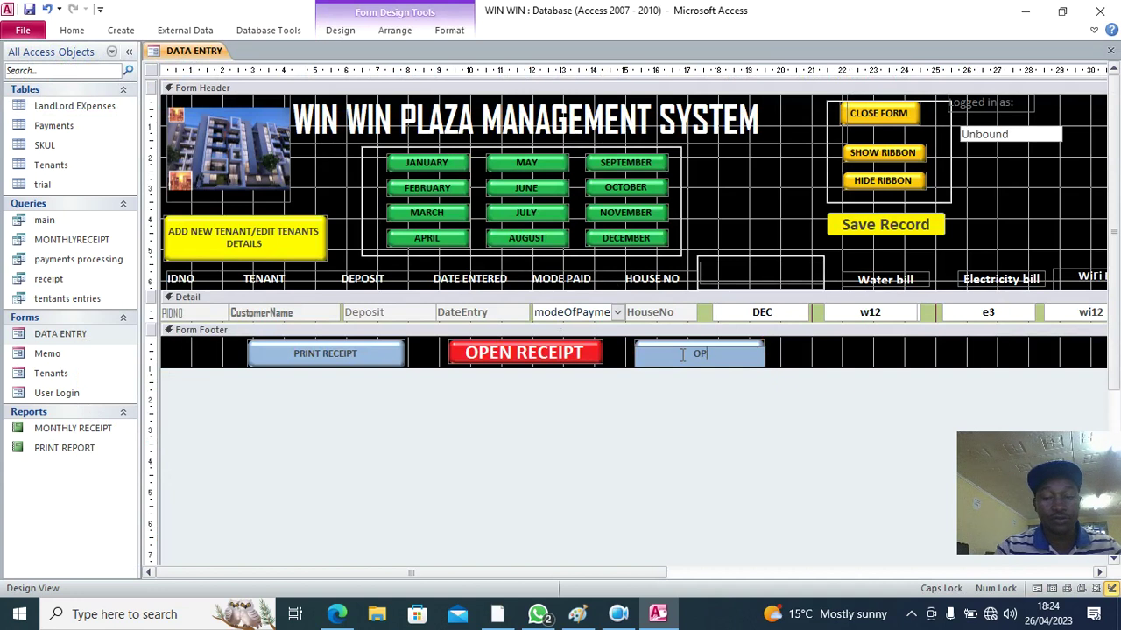
{"action": "type", "text": "OPEN TEN"}
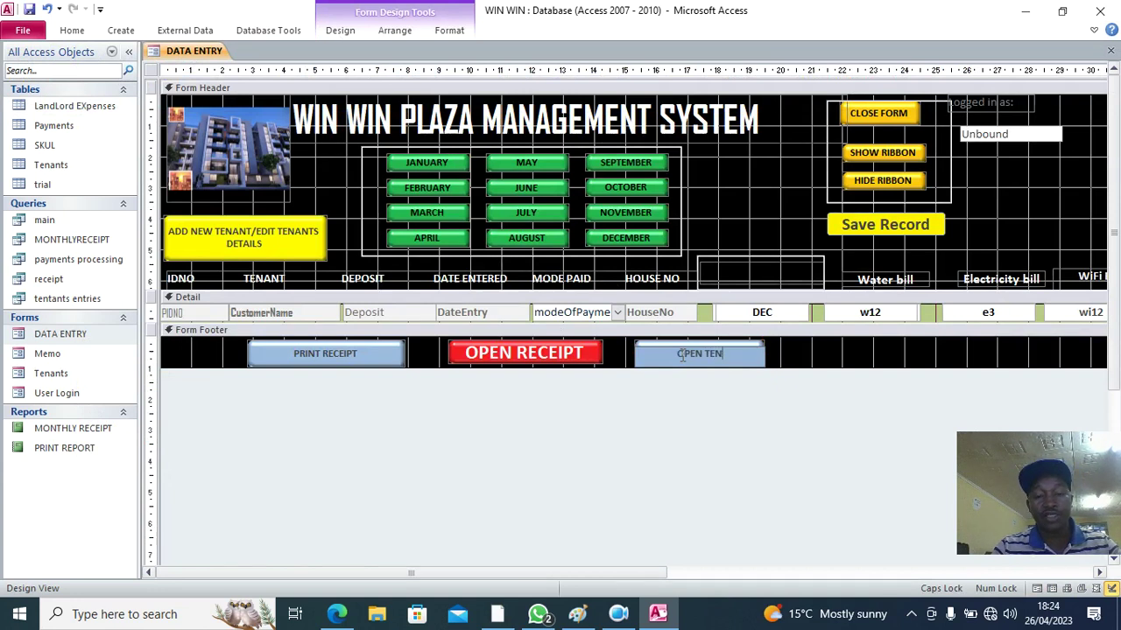
{"action": "type", "text": "ANTS FORM"}
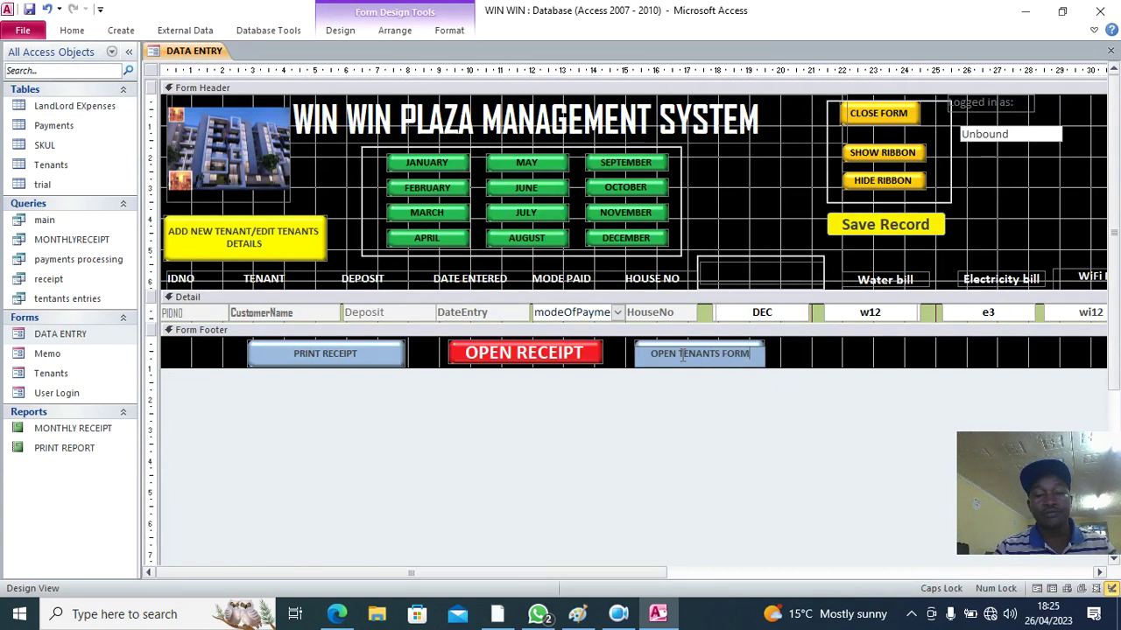
{"action": "left_click_drag", "start_coordinate": [1069, 466], "coordinate": [1045, 163]}
{"action": "left_click", "coordinate": [786, 354]}
{"action": "left_click", "coordinate": [748, 354]}
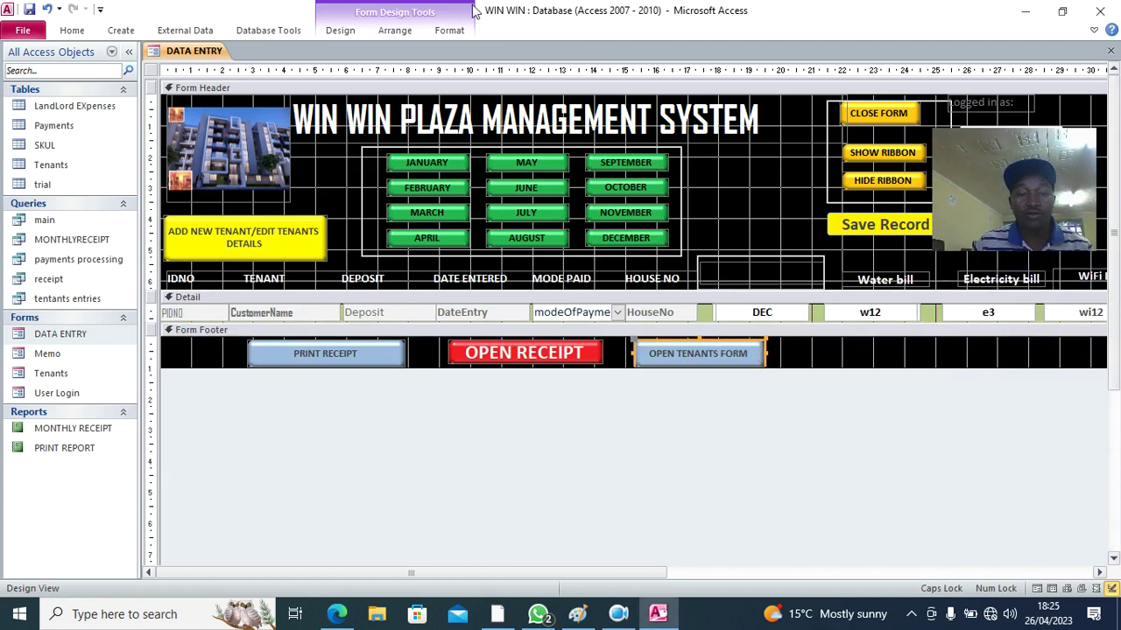
{"action": "left_click", "coordinate": [449, 30]}
Step: Give the OPEN TENANTS FORM button a yellow-orange fill and a new caption text colour
{"action": "left_click", "coordinate": [680, 51]}
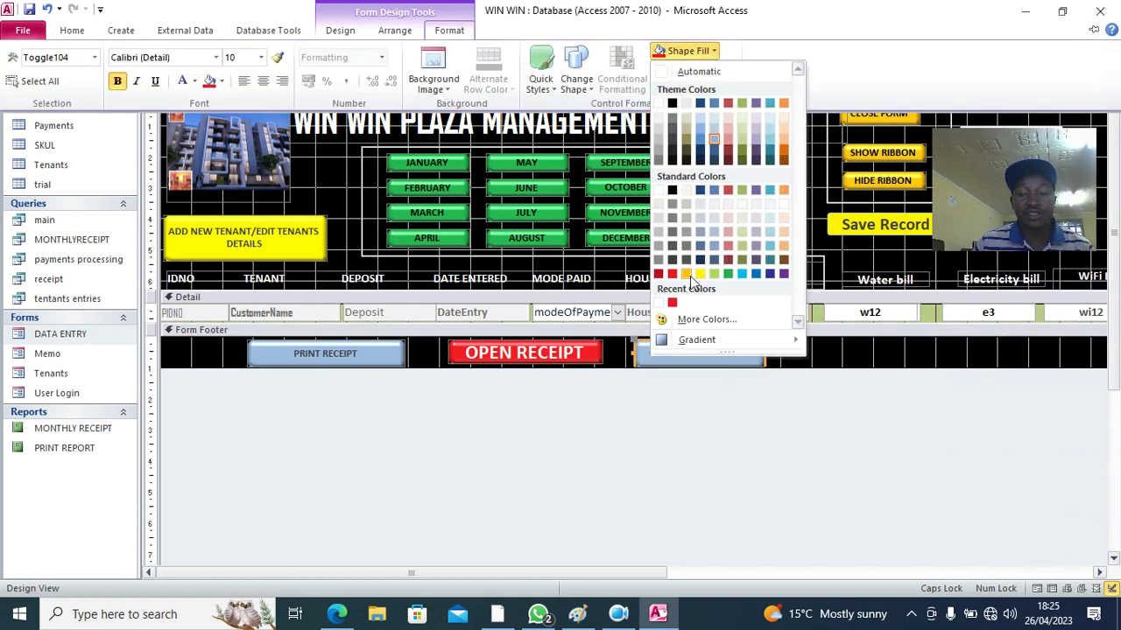
{"action": "left_click", "coordinate": [688, 275]}
{"action": "left_click", "coordinate": [449, 30]}
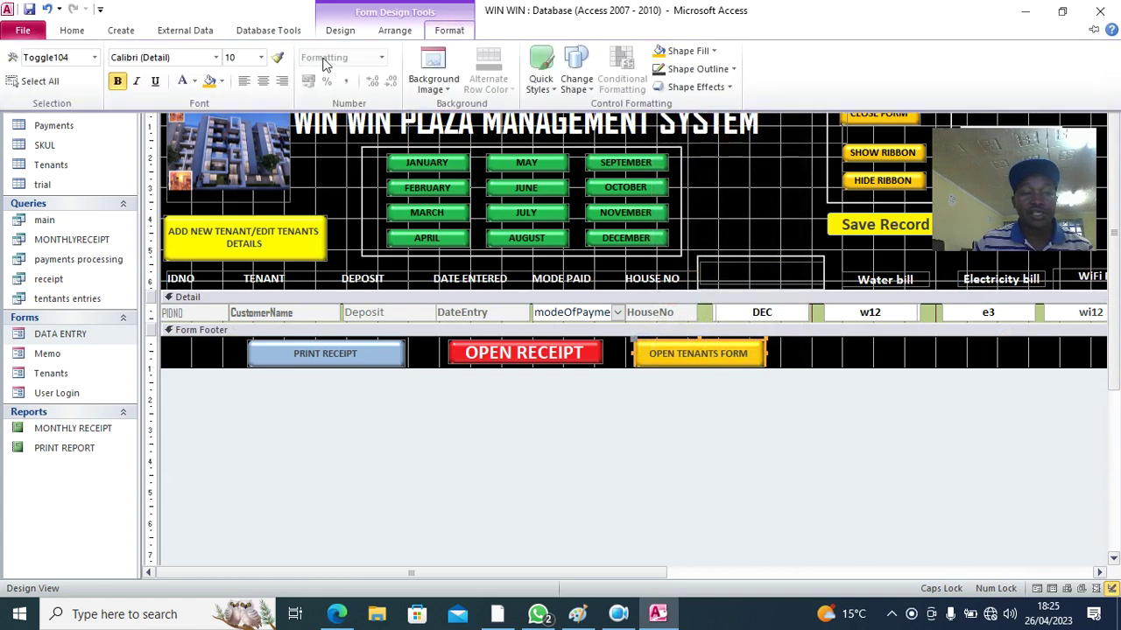
{"action": "left_click", "coordinate": [194, 82]}
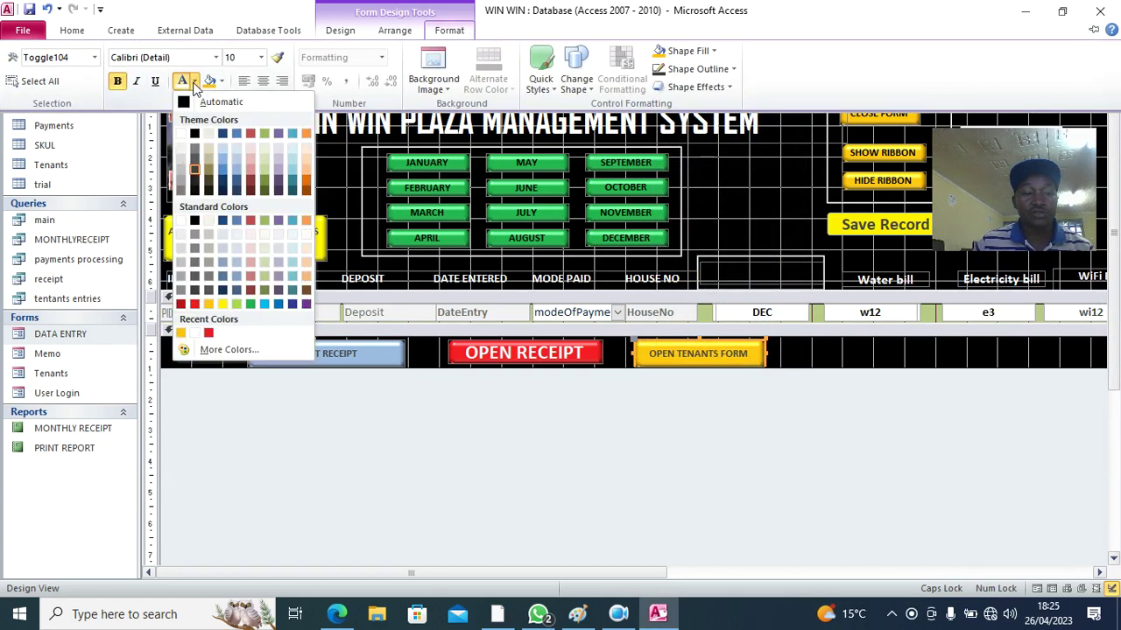
{"action": "left_click", "coordinate": [194, 133]}
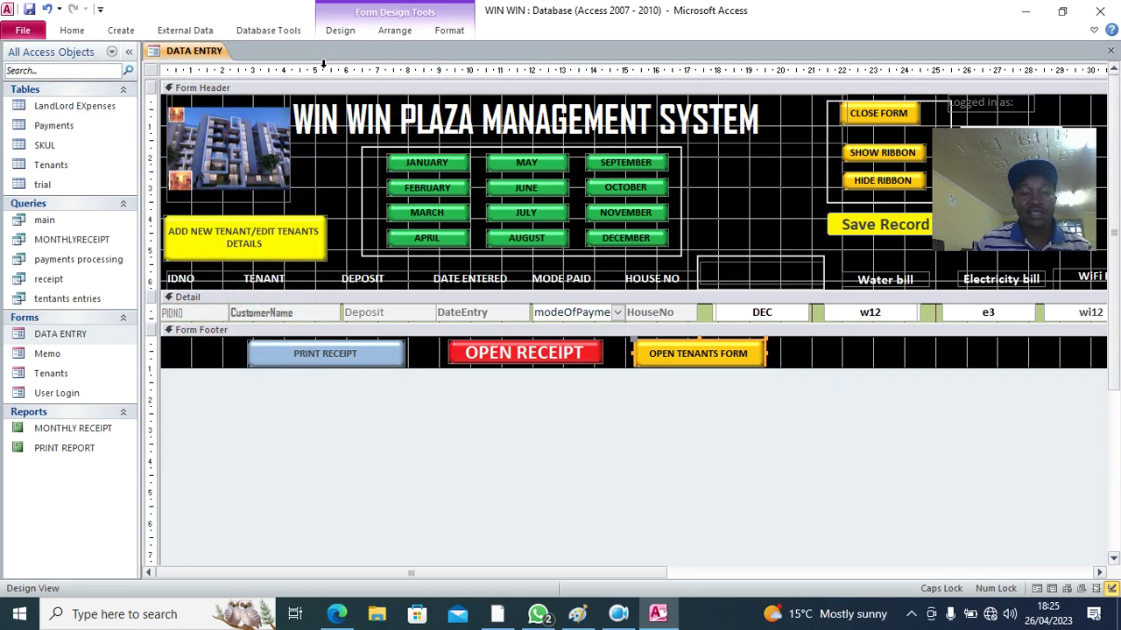
Step: Start a new Macro Builder macro for the OPEN TENANTS FORM button's On Click event
{"action": "left_click", "coordinate": [336, 32]}
{"action": "left_click", "coordinate": [862, 98]}
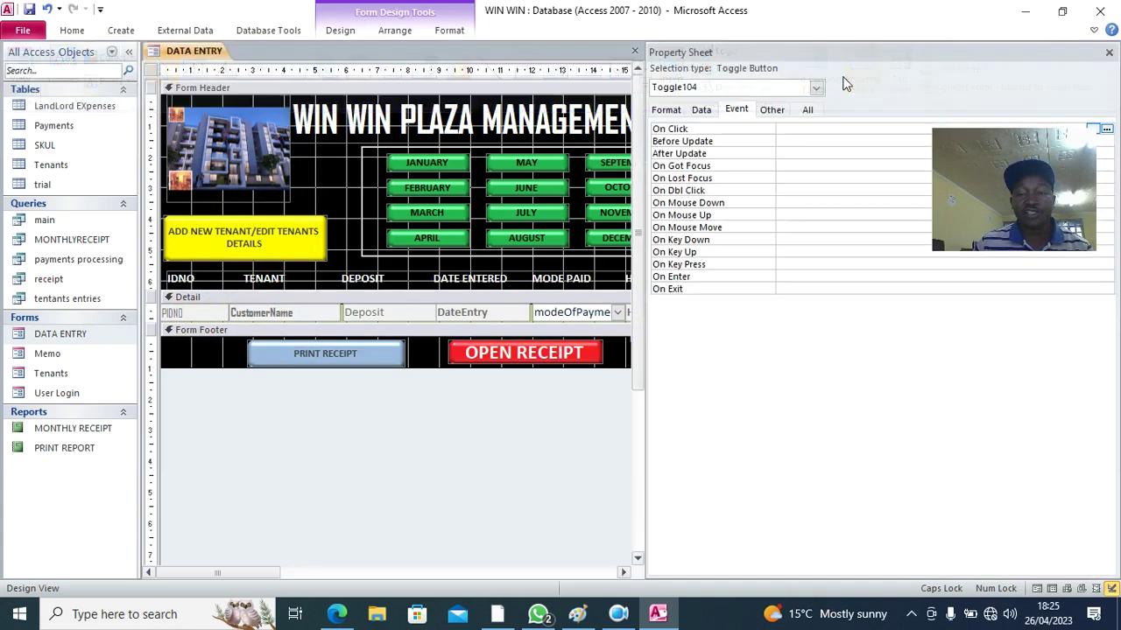
{"action": "left_click_drag", "start_coordinate": [1018, 169], "coordinate": [311, 455]}
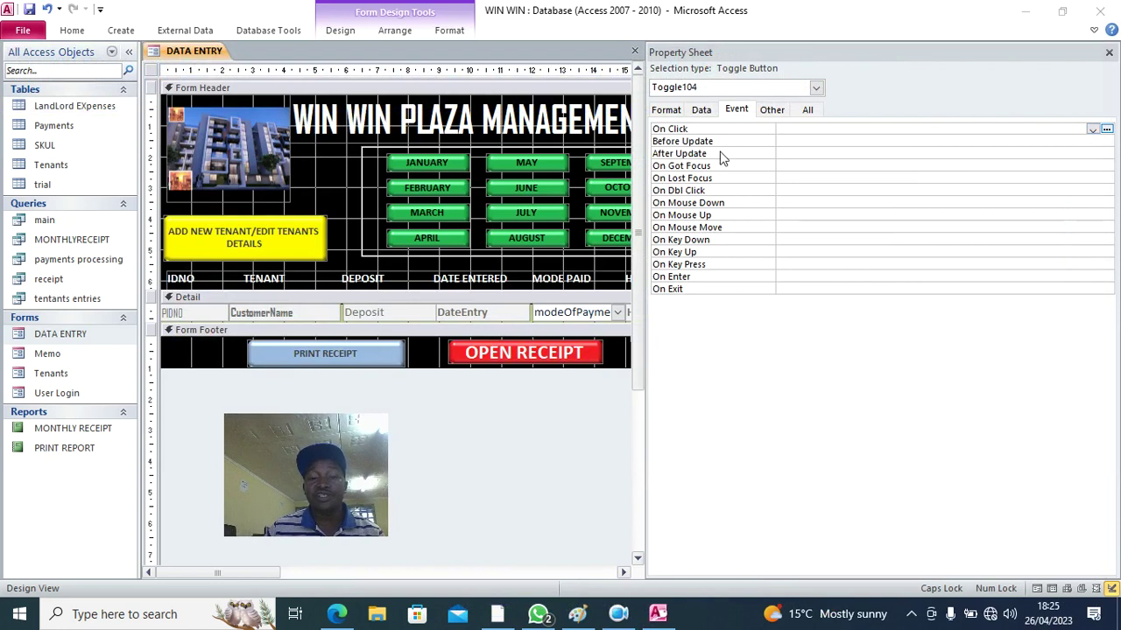
{"action": "left_click", "coordinate": [1093, 130]}
{"action": "left_click", "coordinate": [1024, 105]}
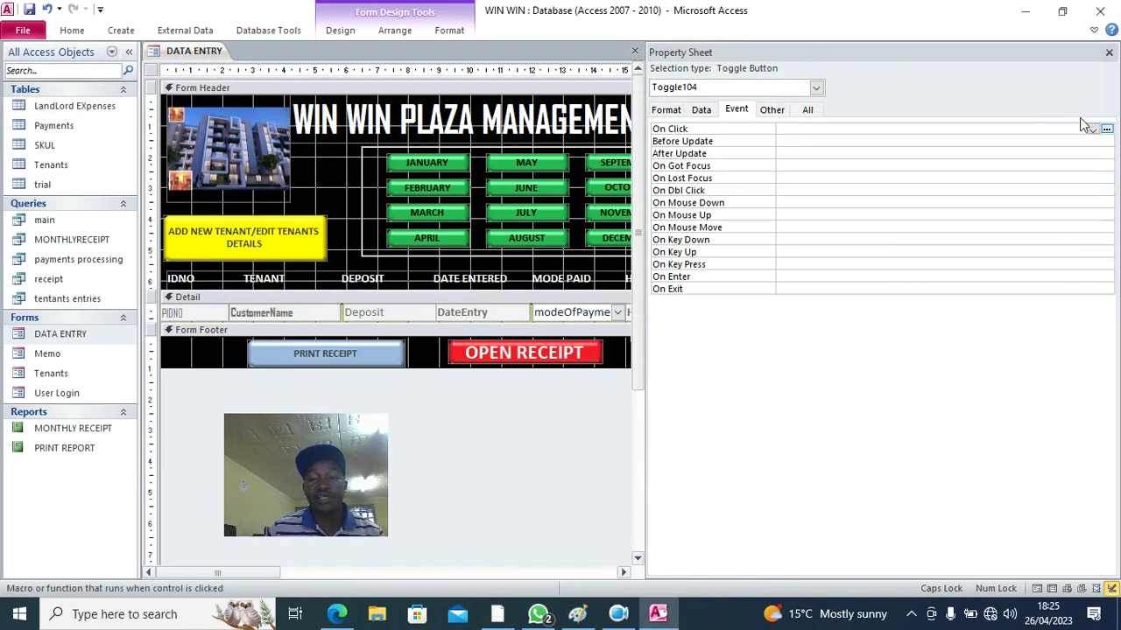
{"action": "left_click", "coordinate": [1106, 130]}
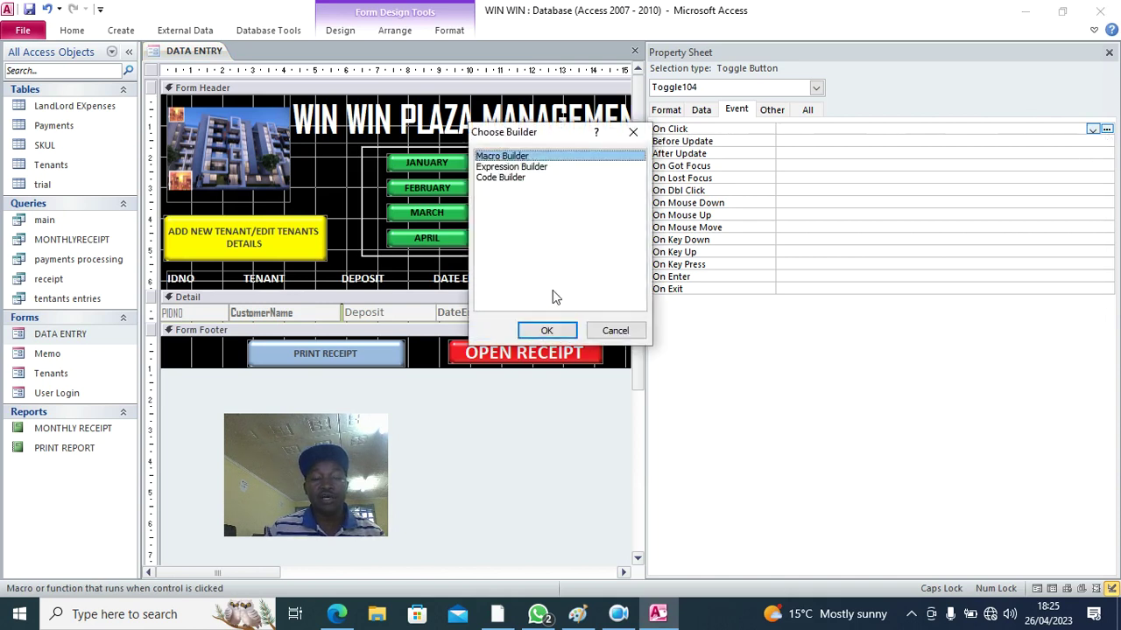
{"action": "left_click", "coordinate": [561, 330]}
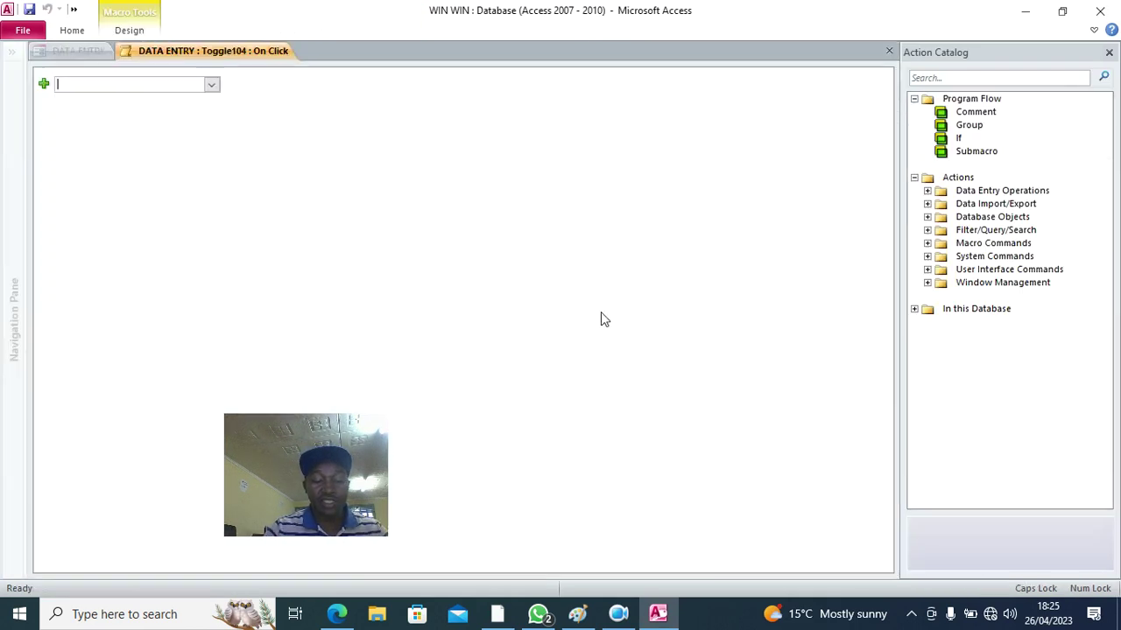
Step: Add an OpenForm action for the Tenants form, then save and close the macro and Property Sheet
{"action": "type", "text": "open"}
{"action": "key", "text": "Return"}
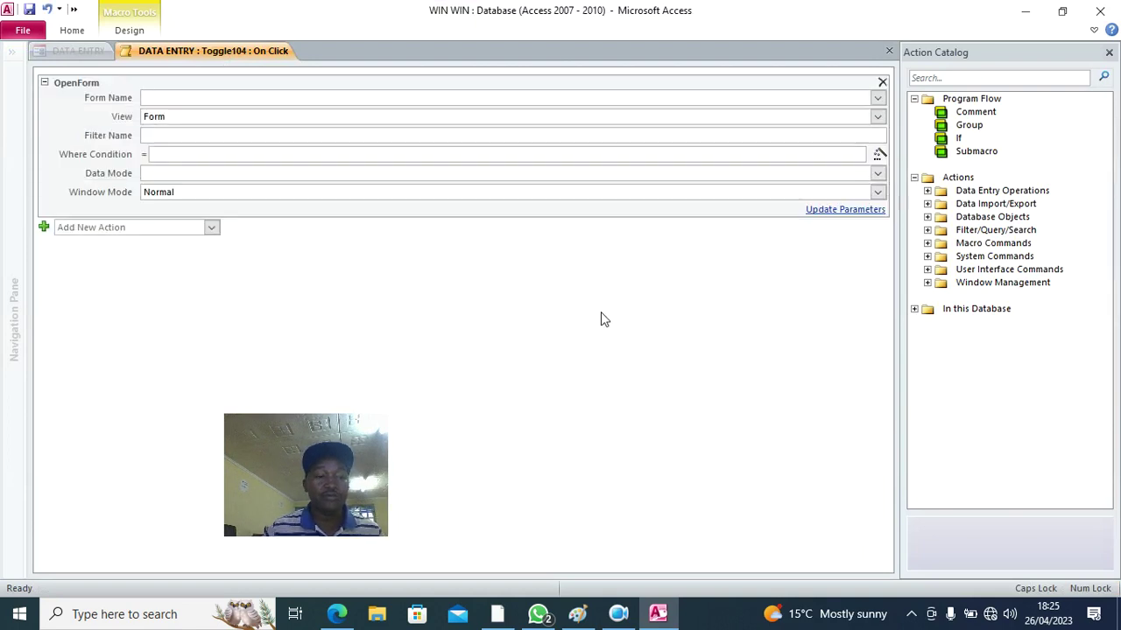
{"action": "left_click", "coordinate": [878, 98]}
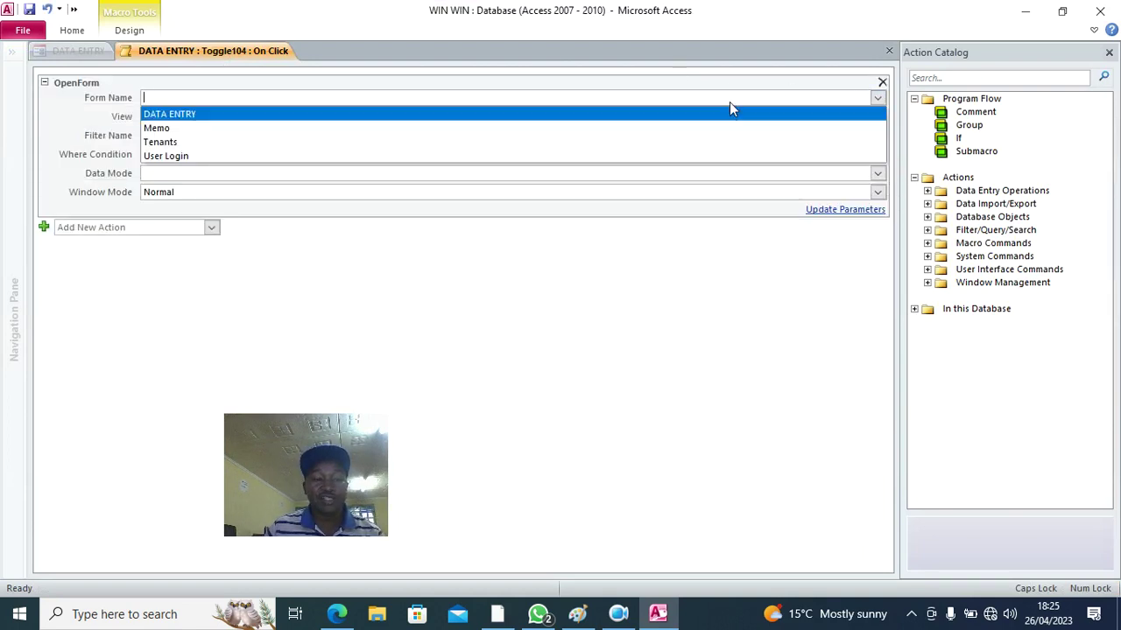
{"action": "left_click", "coordinate": [220, 143]}
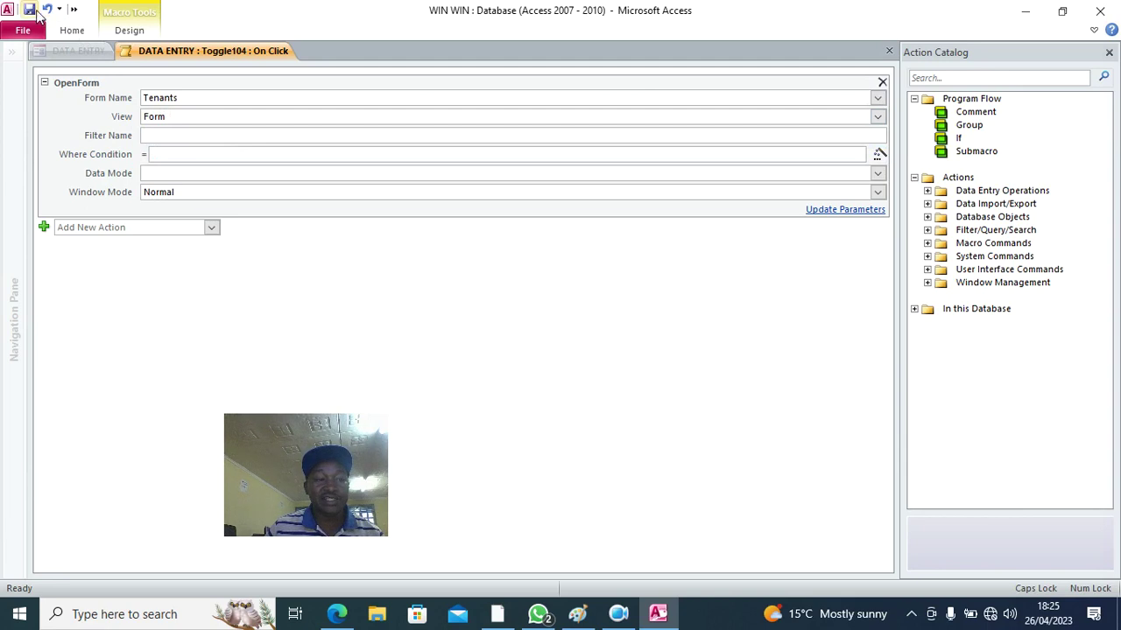
{"action": "right_click", "coordinate": [157, 53]}
{"action": "left_click", "coordinate": [198, 81]}
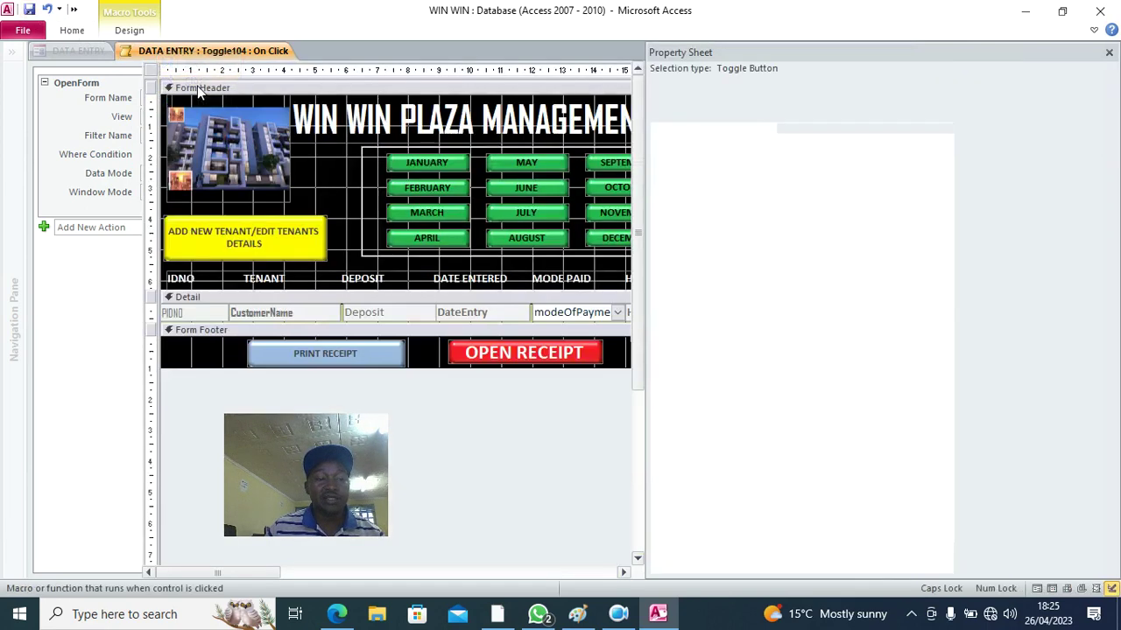
{"action": "left_click", "coordinate": [1108, 53]}
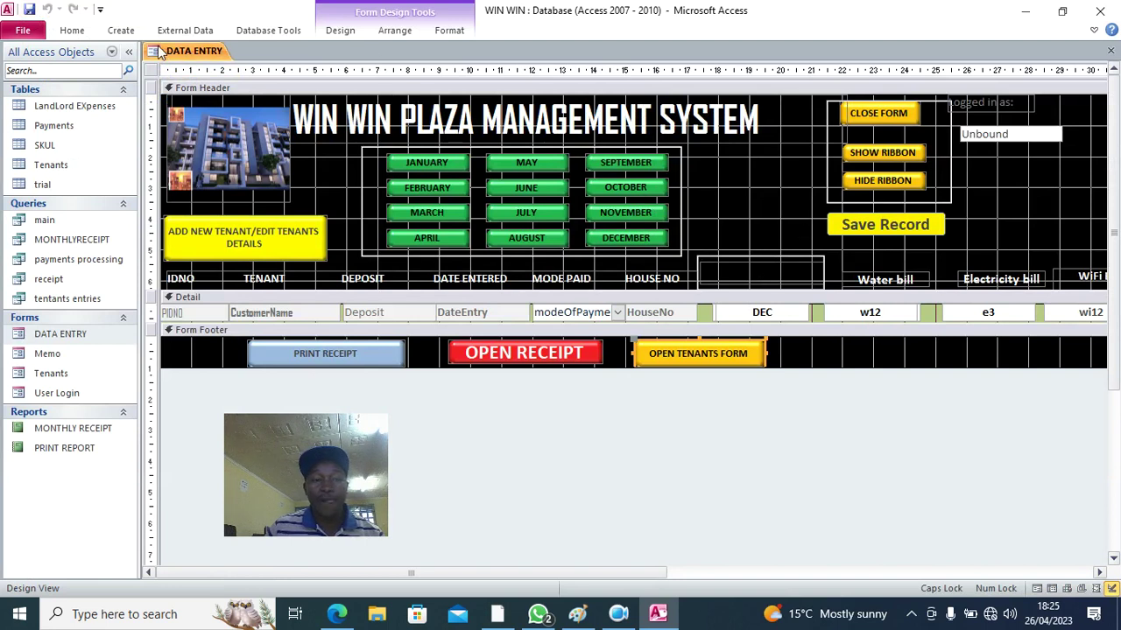
Step: Run DATA ENTRY in Form View and test OPEN TENANTS FORM, which opens Tenants Details
{"action": "left_click", "coordinate": [71, 30]}
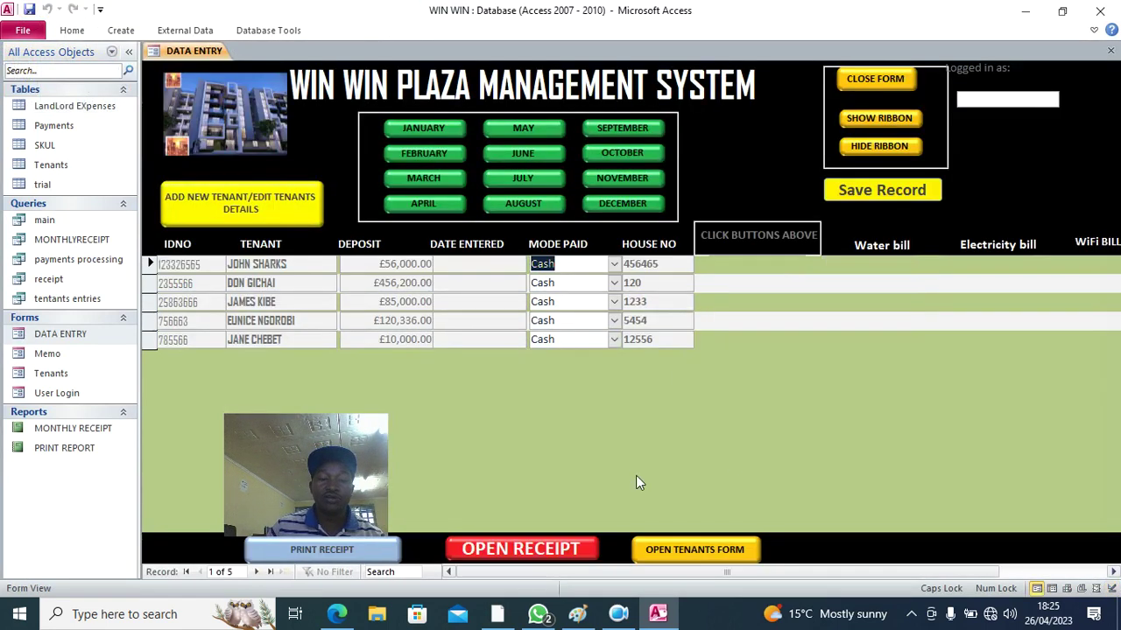
{"action": "left_click", "coordinate": [678, 549]}
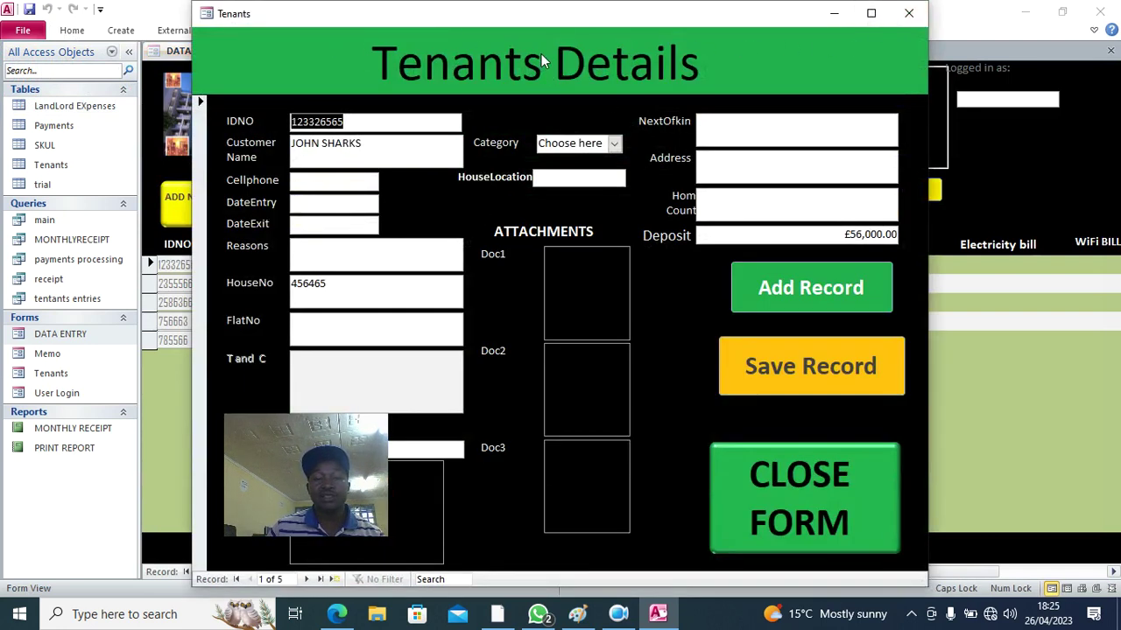
{"action": "left_click_drag", "start_coordinate": [561, 26], "coordinate": [659, 150]}
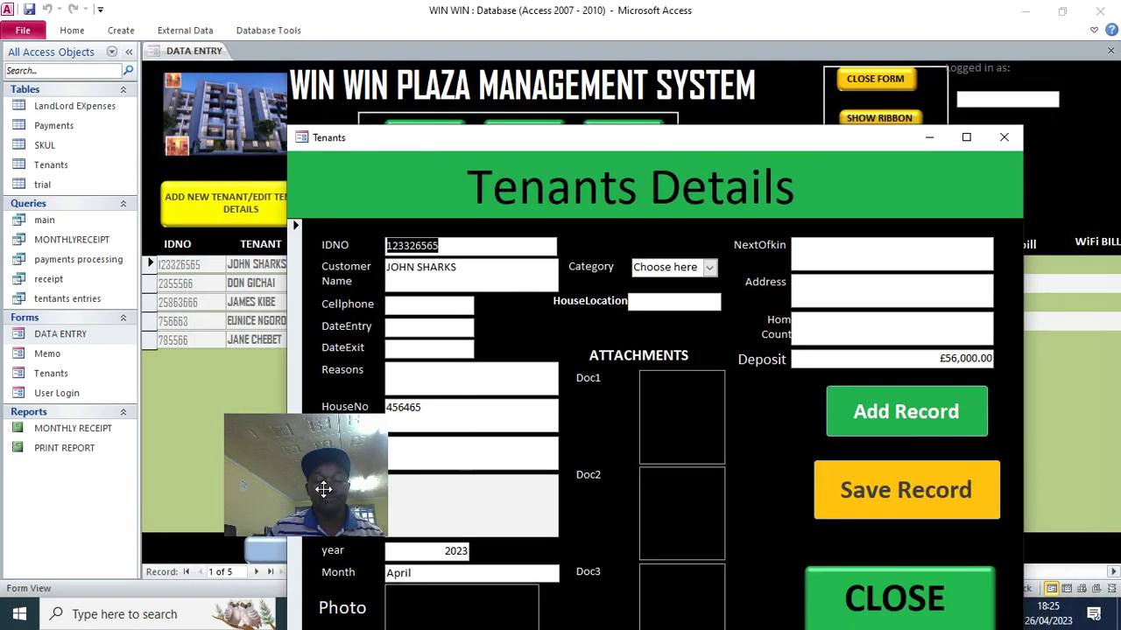
Step: Reposition the Tenants Details window so the DATA ENTRY form stays visible behind it
{"action": "left_click_drag", "start_coordinate": [323, 489], "coordinate": [117, 527]}
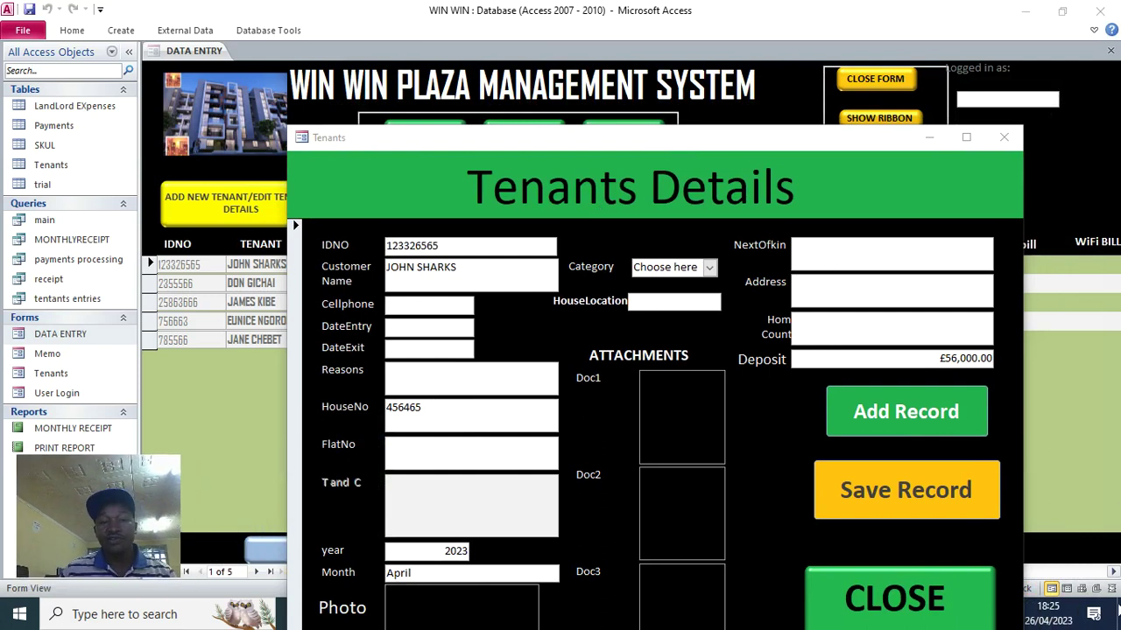